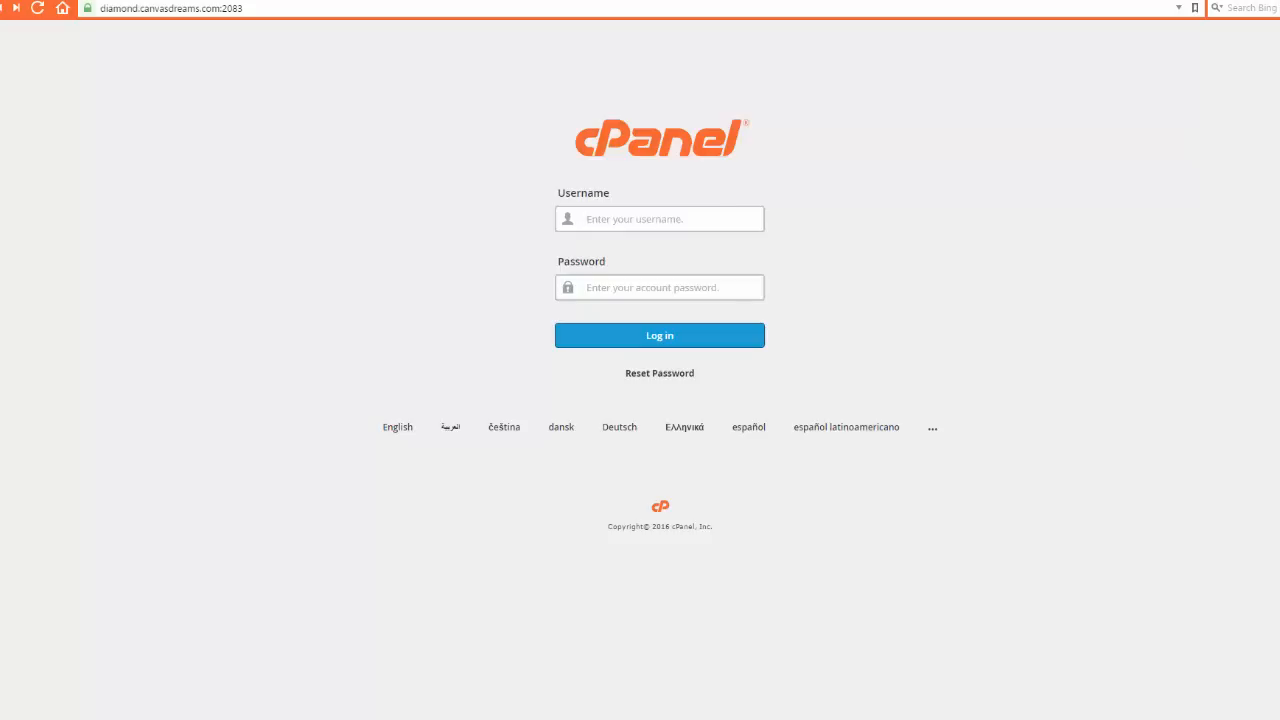
# Log in to cPanel with the account username and pasted password, declining to save the password
pyautogui.write('conver')
pyautogui.write('ts')
pyautogui.press('Tab')
pyautogui.hotkey('ctrl', 'v')
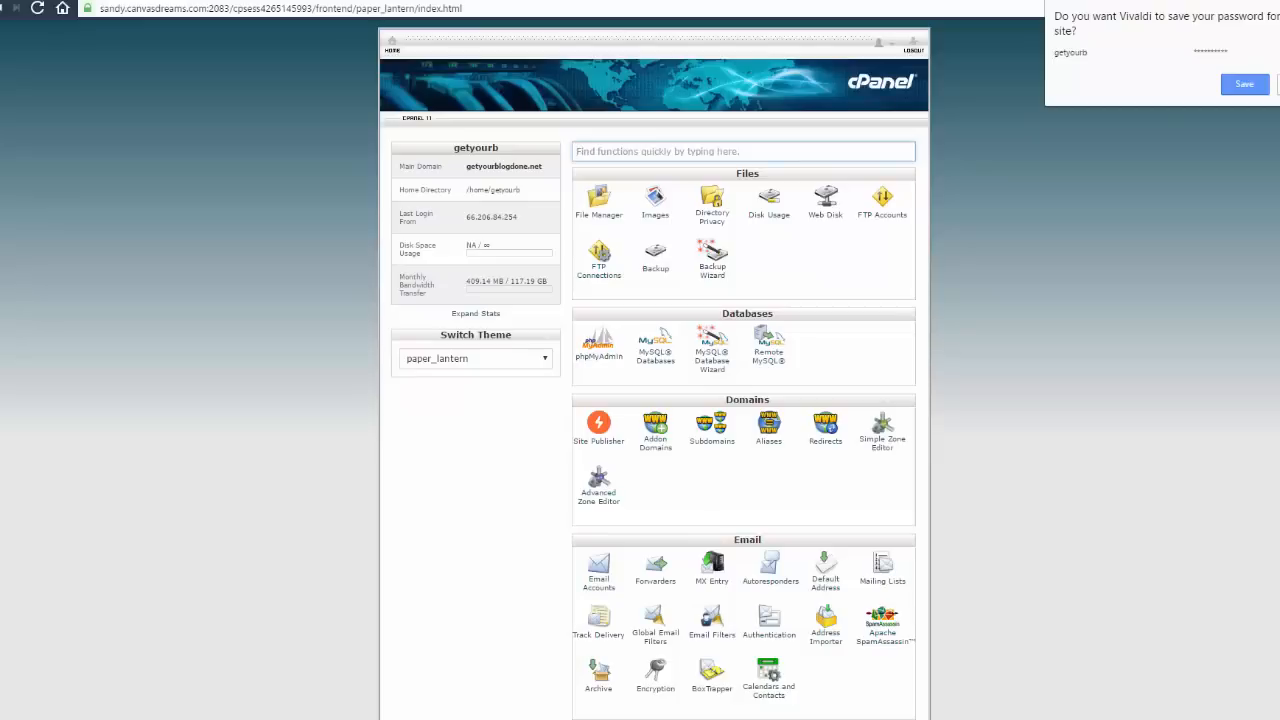
pyautogui.click(1279, 84)
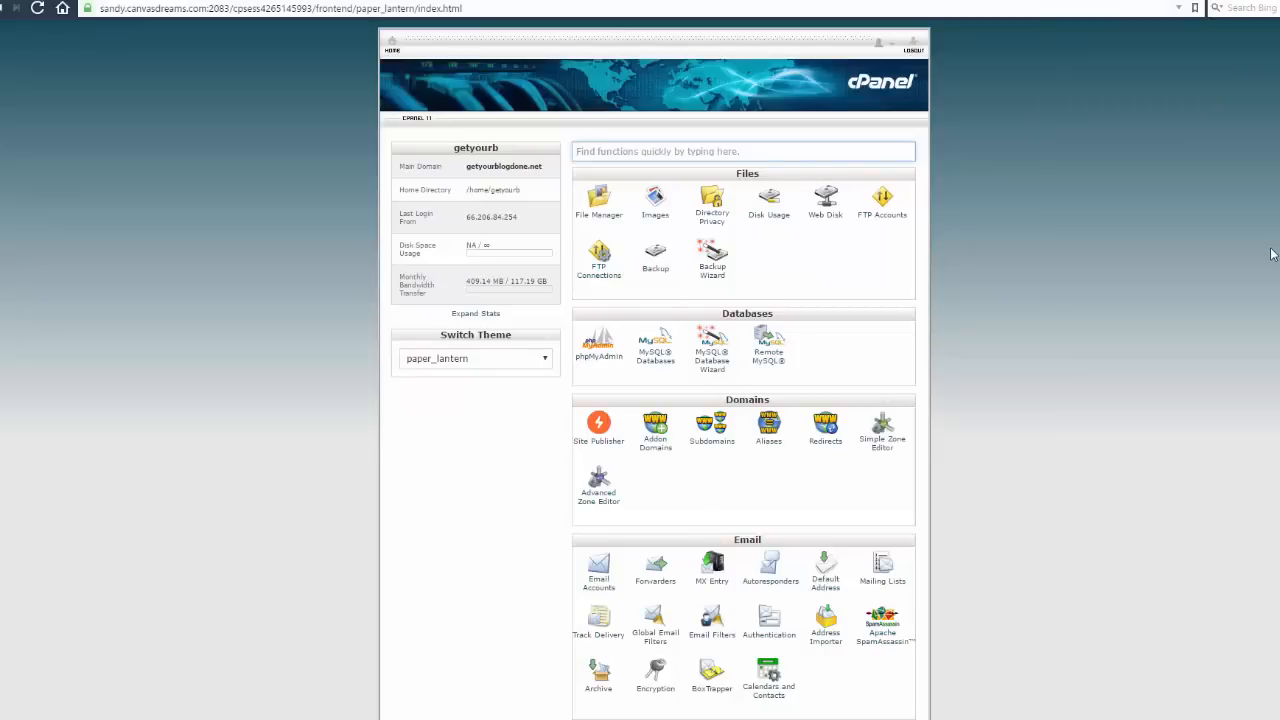
# Scroll to the Email section and go to Email Accounts
pyautogui.scroll(-2, 780, 352)
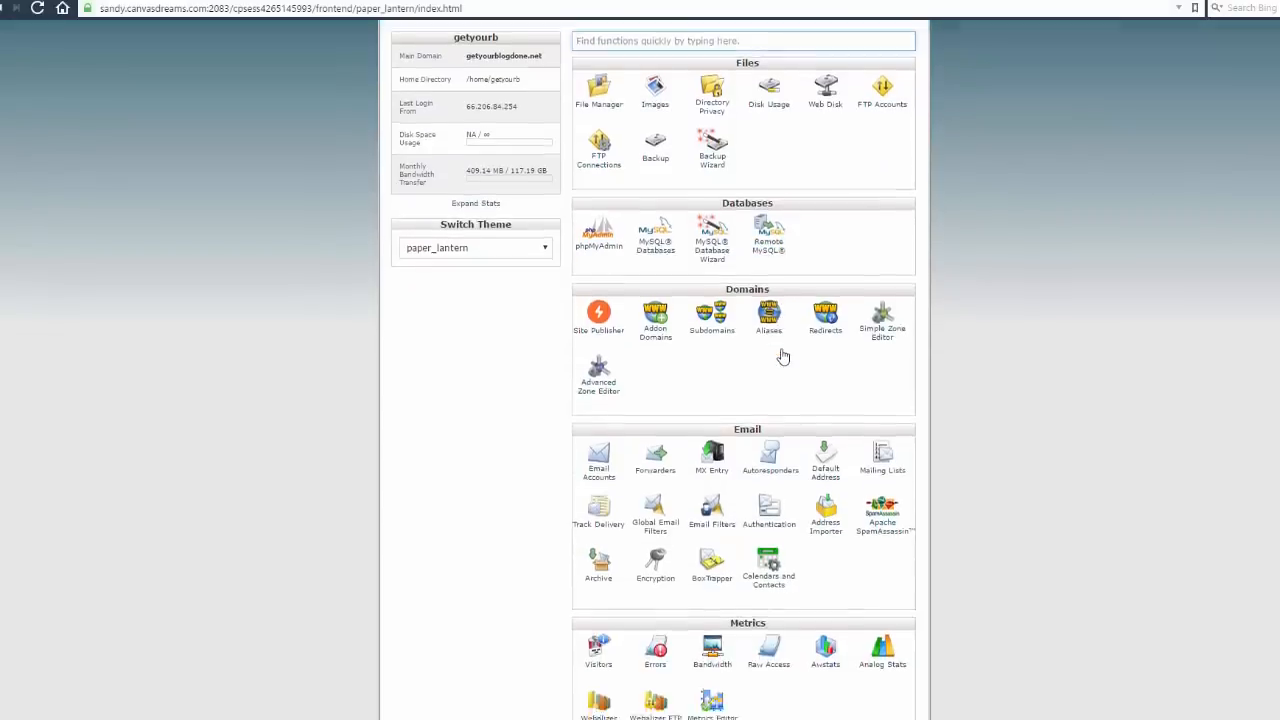
pyautogui.scroll(-1, 783, 355)
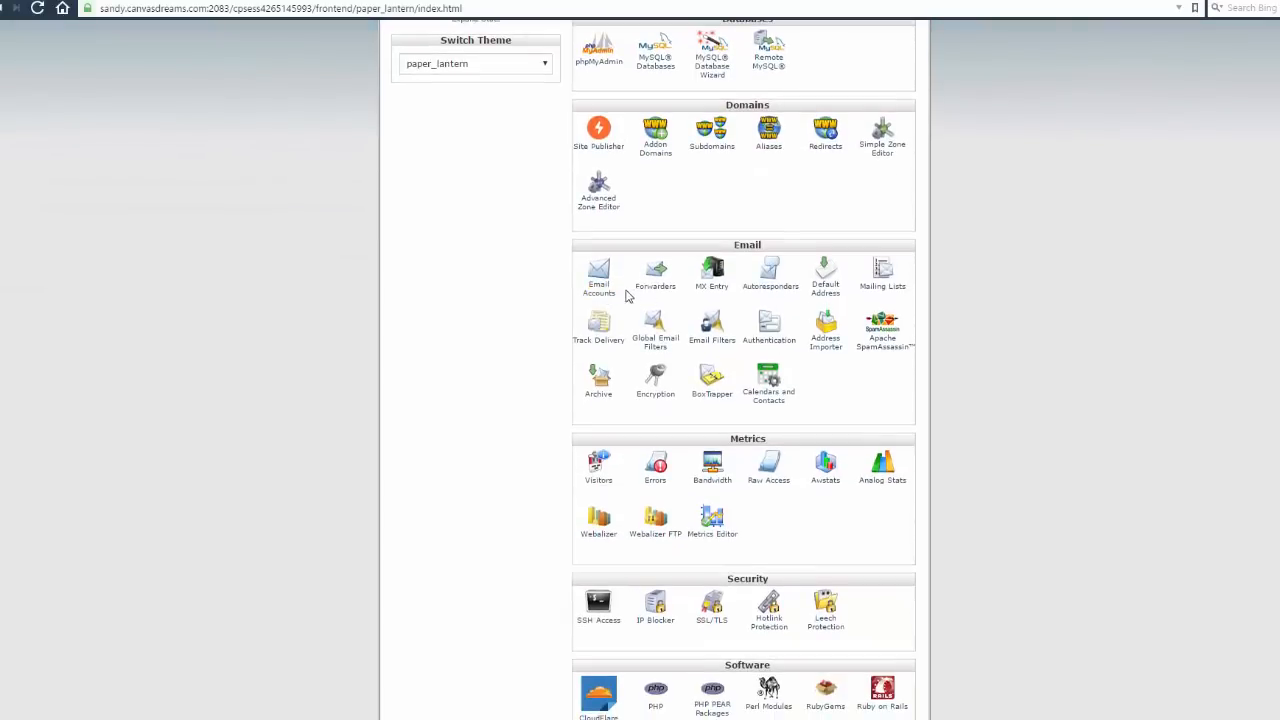
pyautogui.click(592, 287)
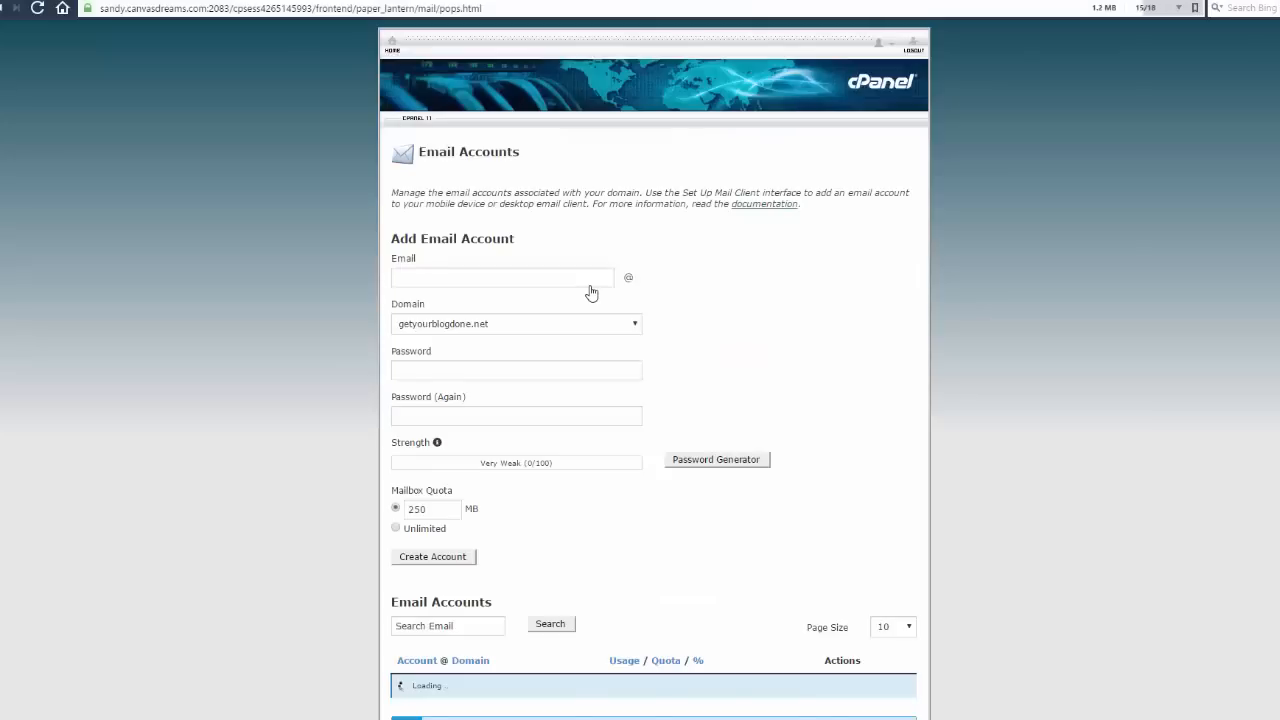
pyautogui.click(505, 324)
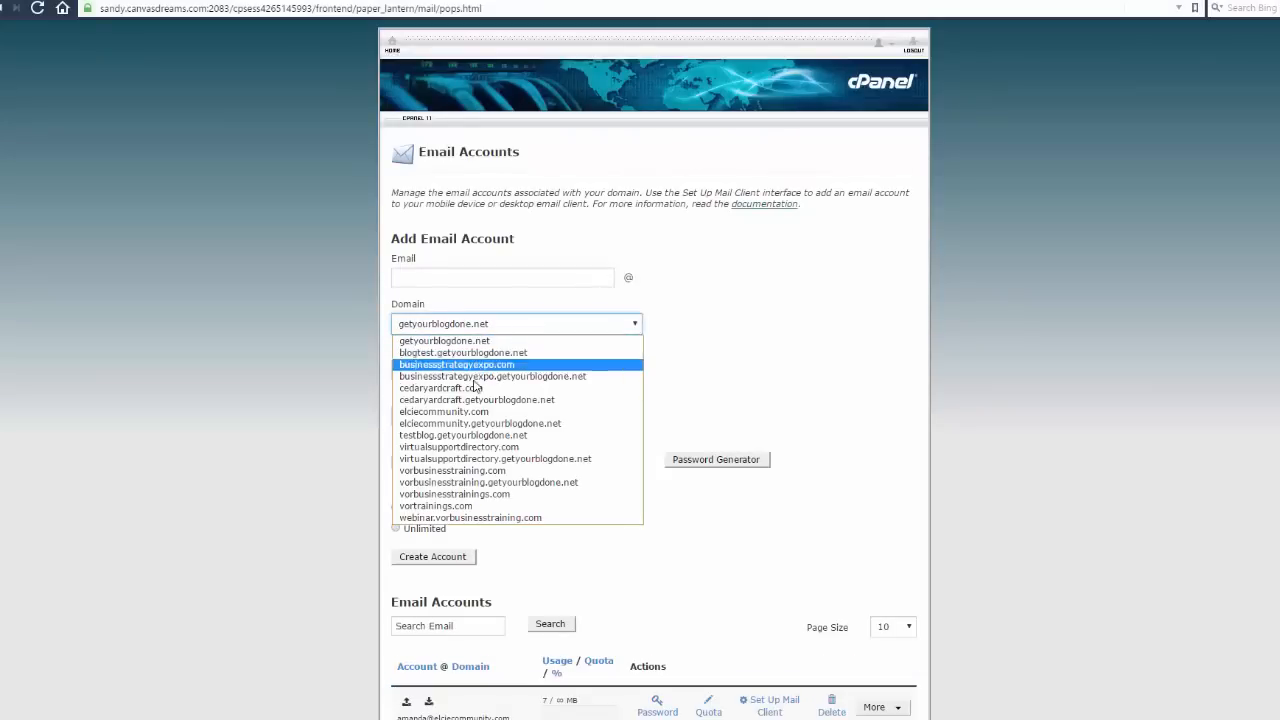
pyautogui.click(458, 471)
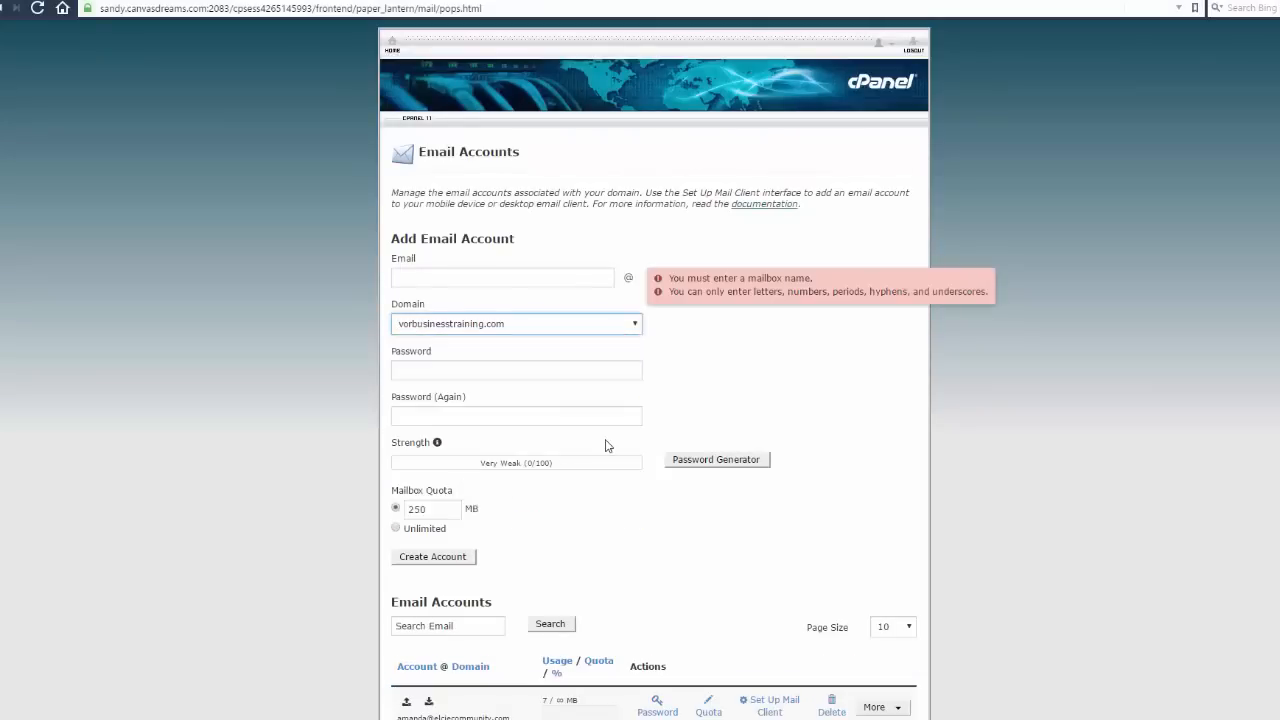
pyautogui.click(479, 274)
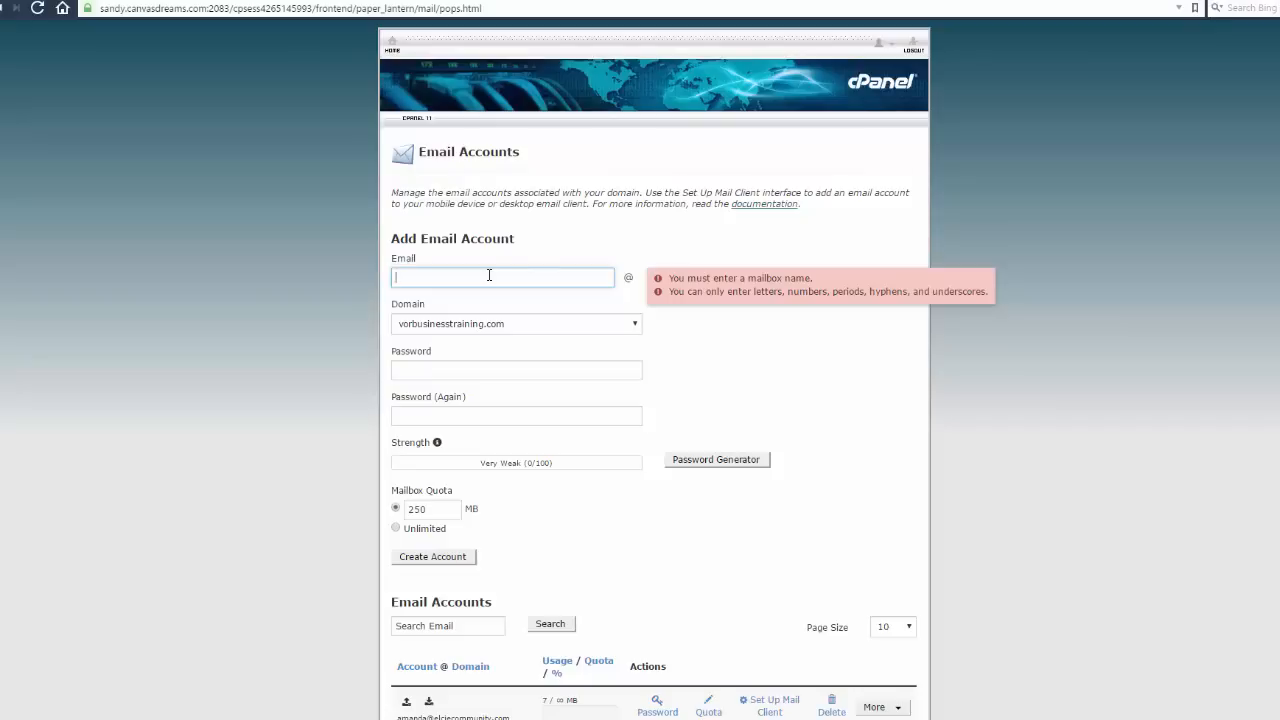
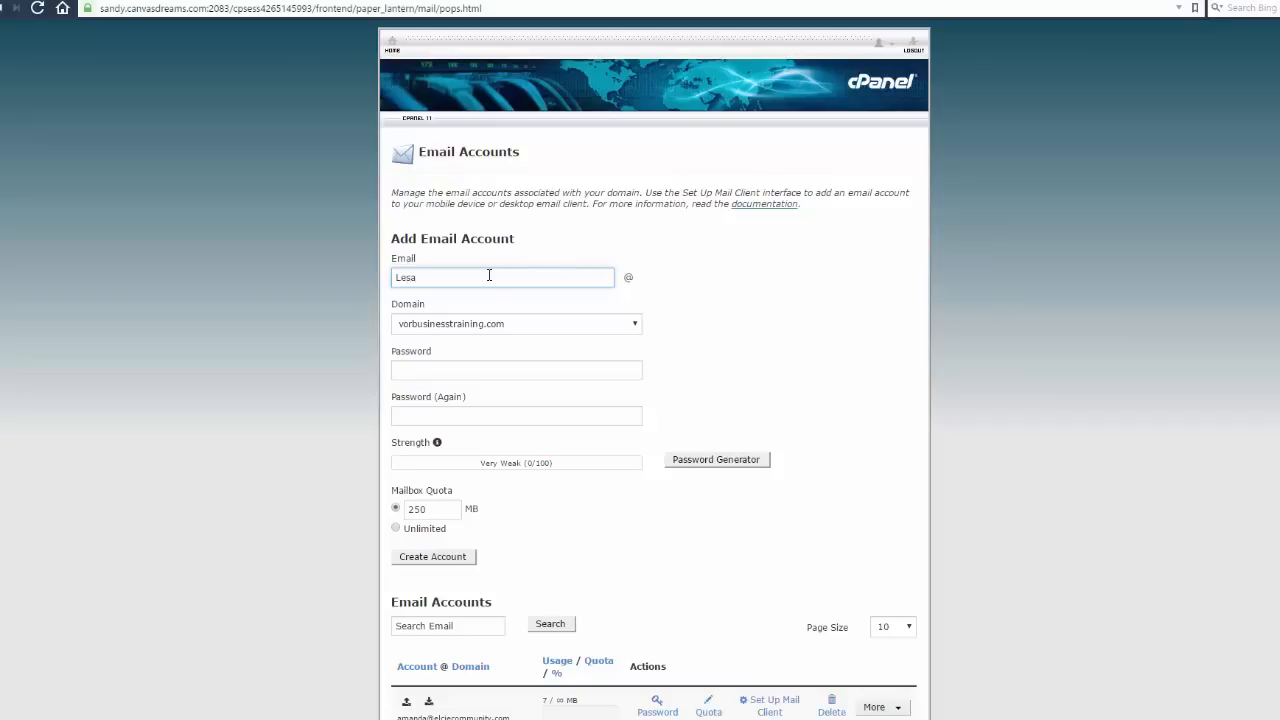
pyautogui.press('Tab')
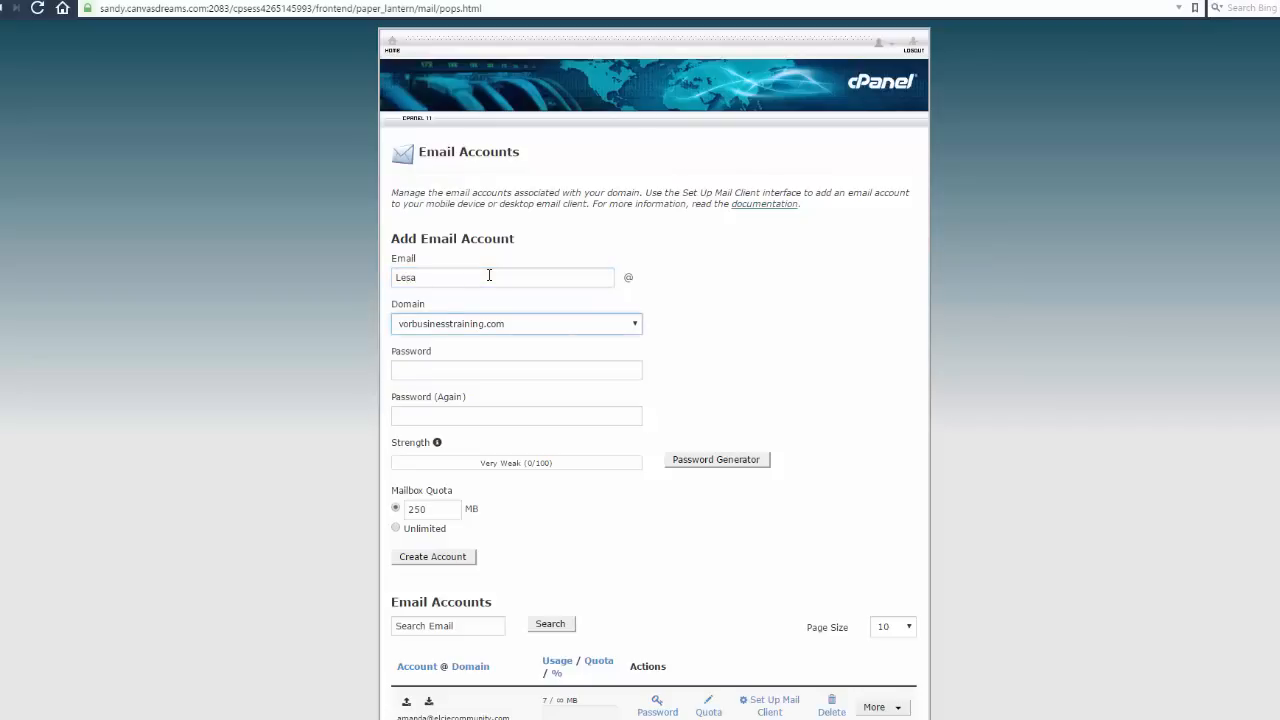
pyautogui.doubleClick(489, 275)
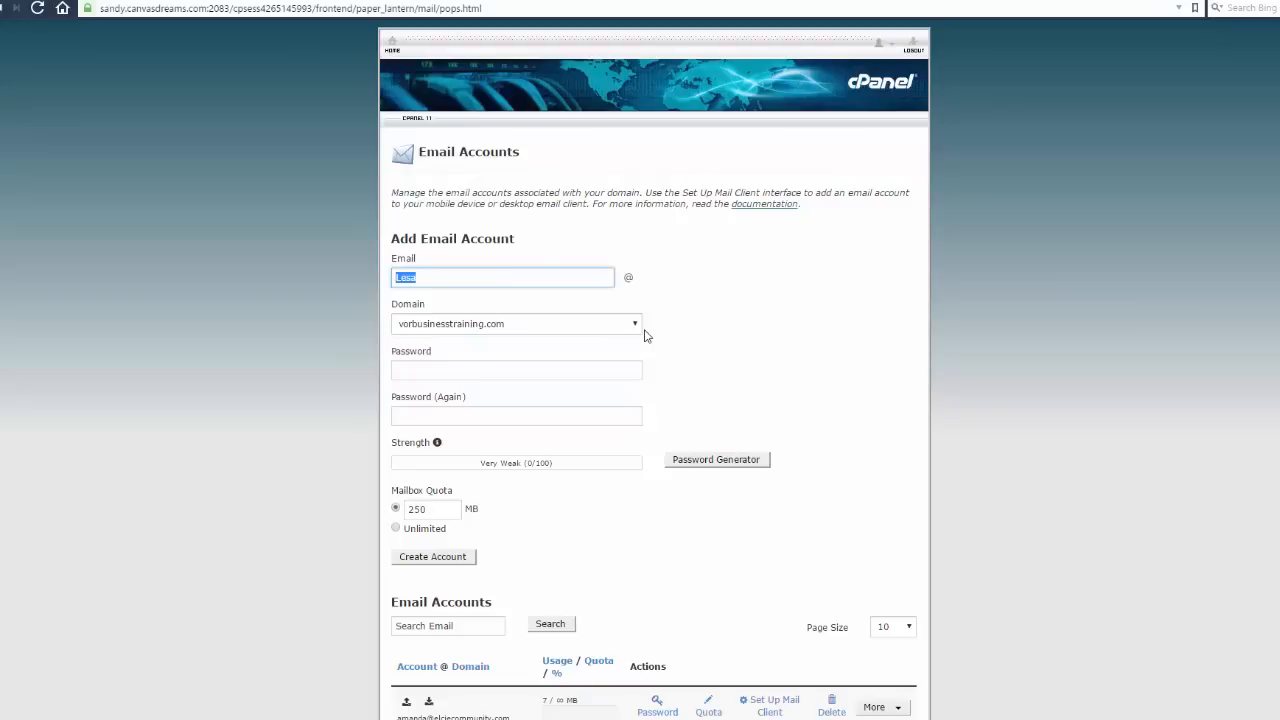
pyautogui.press('Tab')
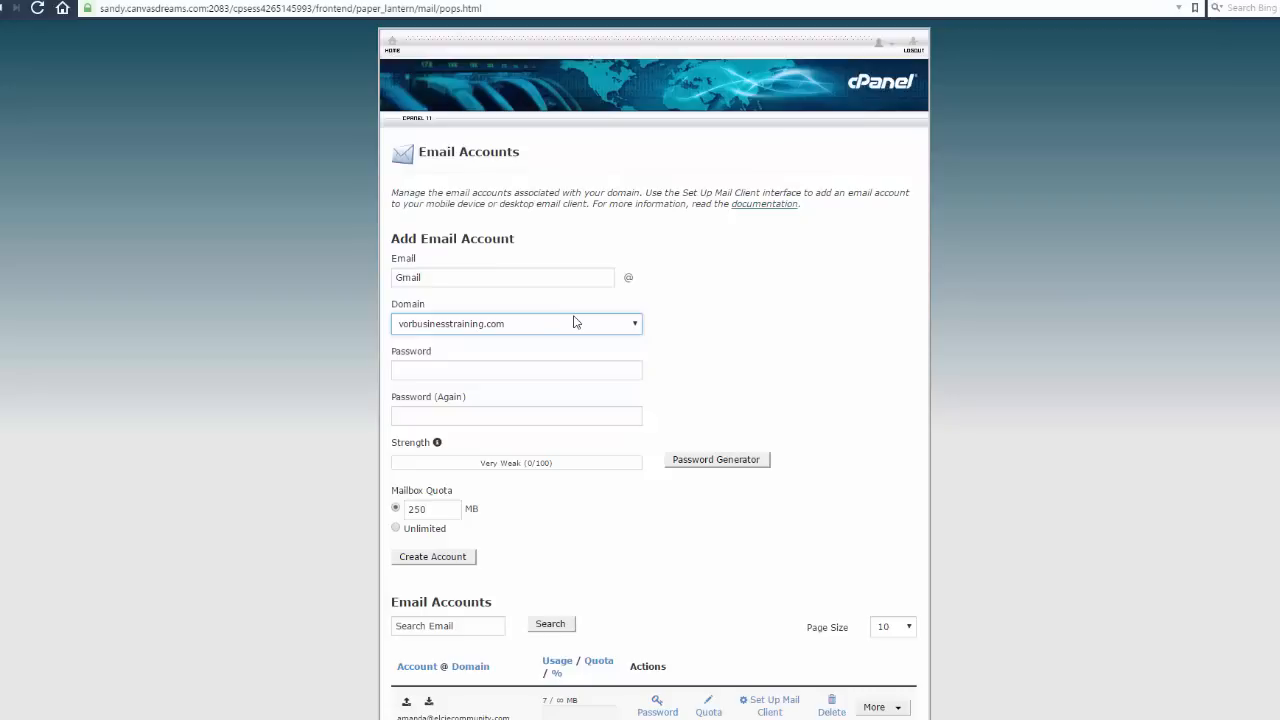
pyautogui.click(479, 272)
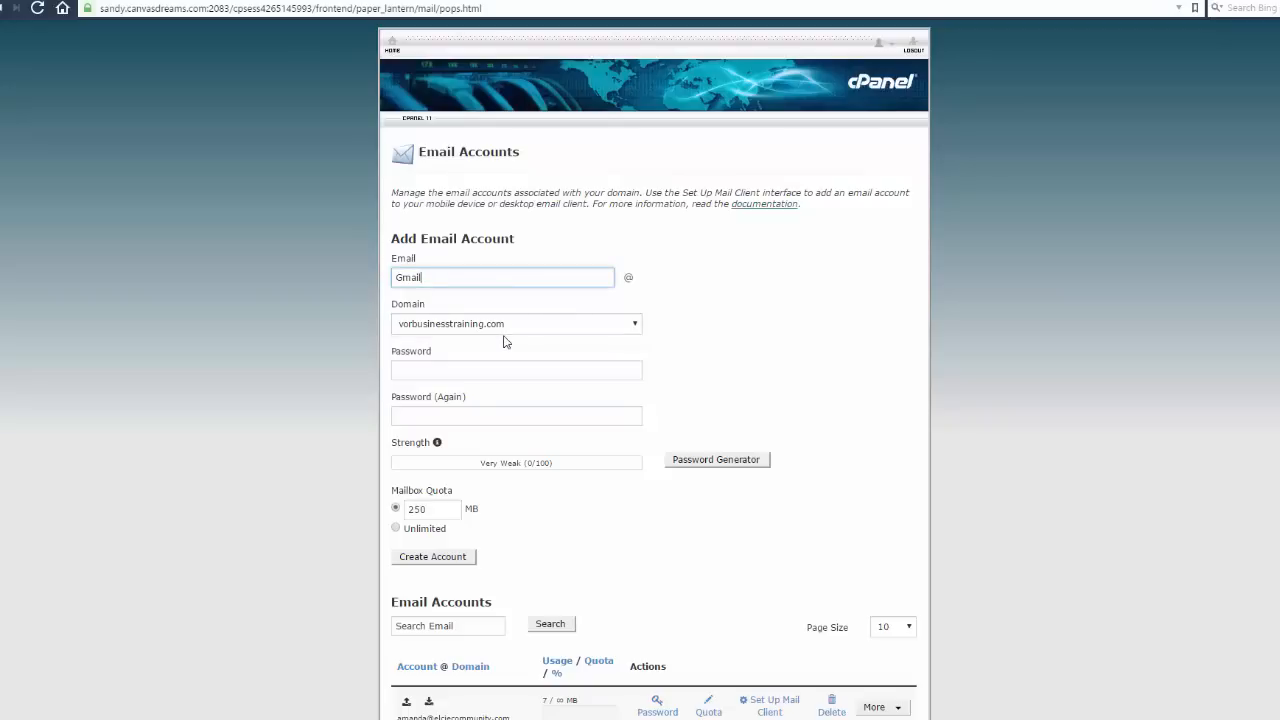
pyautogui.click(503, 369)
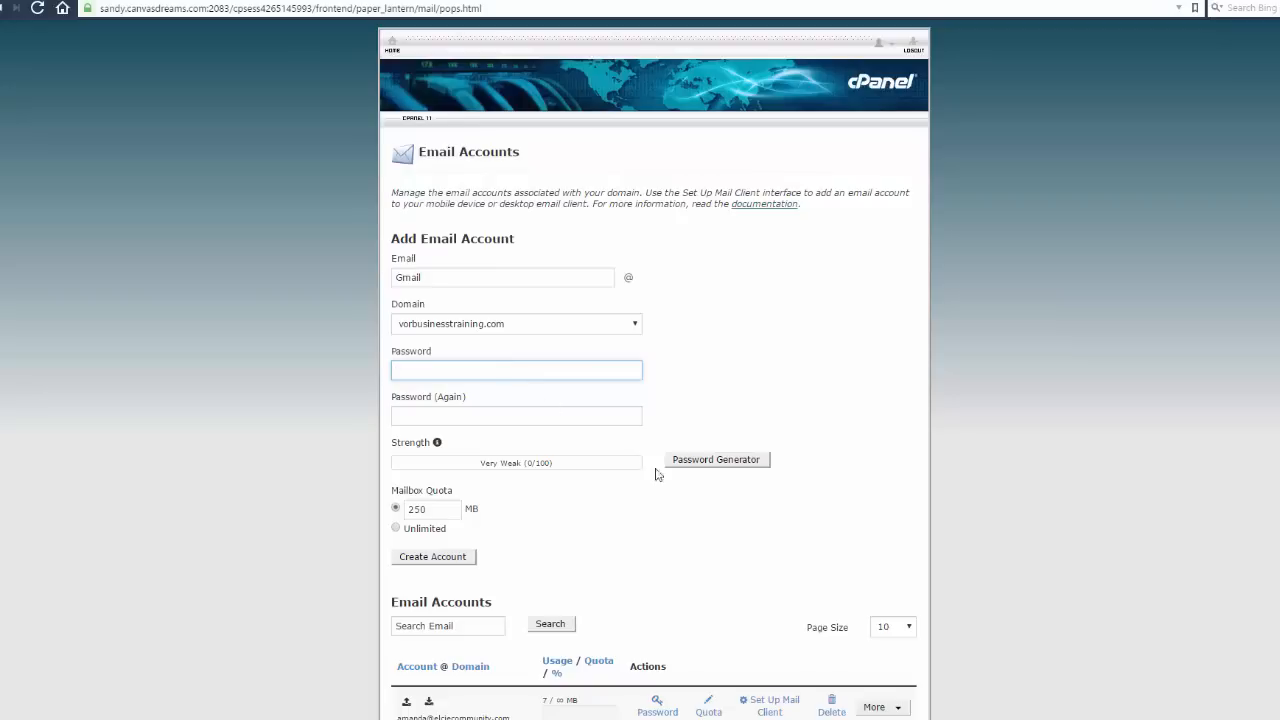
# Use the Password Generator to produce random passwords until a suitable one appears
pyautogui.click(716, 459)
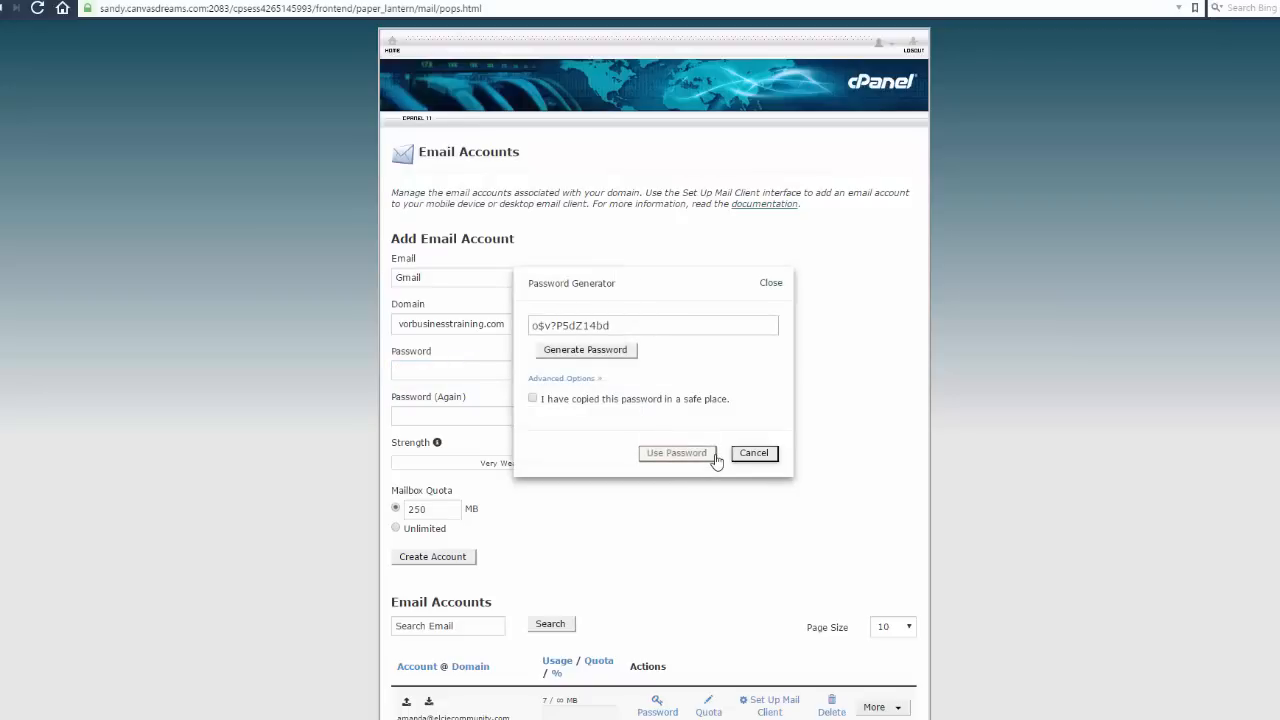
pyautogui.click(605, 356)
pyautogui.click(605, 356)
pyautogui.click(605, 356)
pyautogui.click(605, 356)
pyautogui.click(605, 356)
pyautogui.click(605, 356)
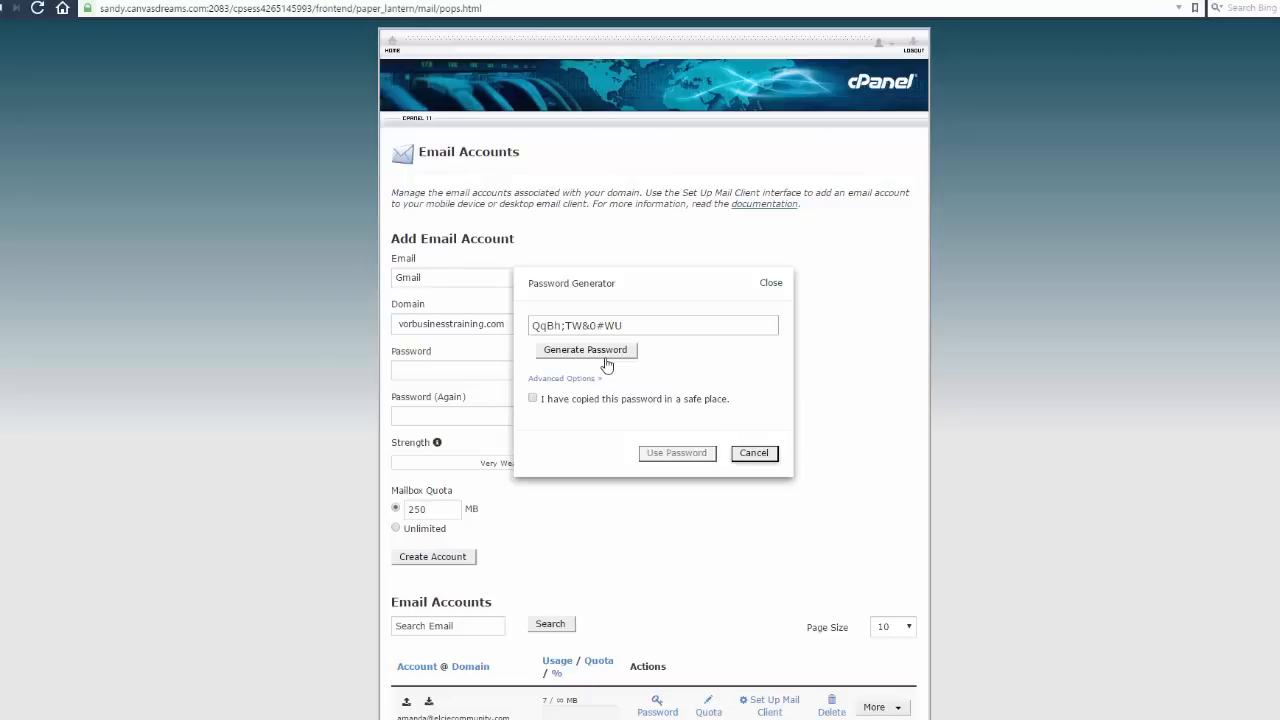
pyautogui.click(605, 356)
pyautogui.click(605, 356)
pyautogui.click(605, 356)
pyautogui.click(605, 356)
pyautogui.click(605, 356)
pyautogui.click(605, 356)
# Confirm the password is saved, copy it, and apply it to both password fields
pyautogui.click(532, 398)
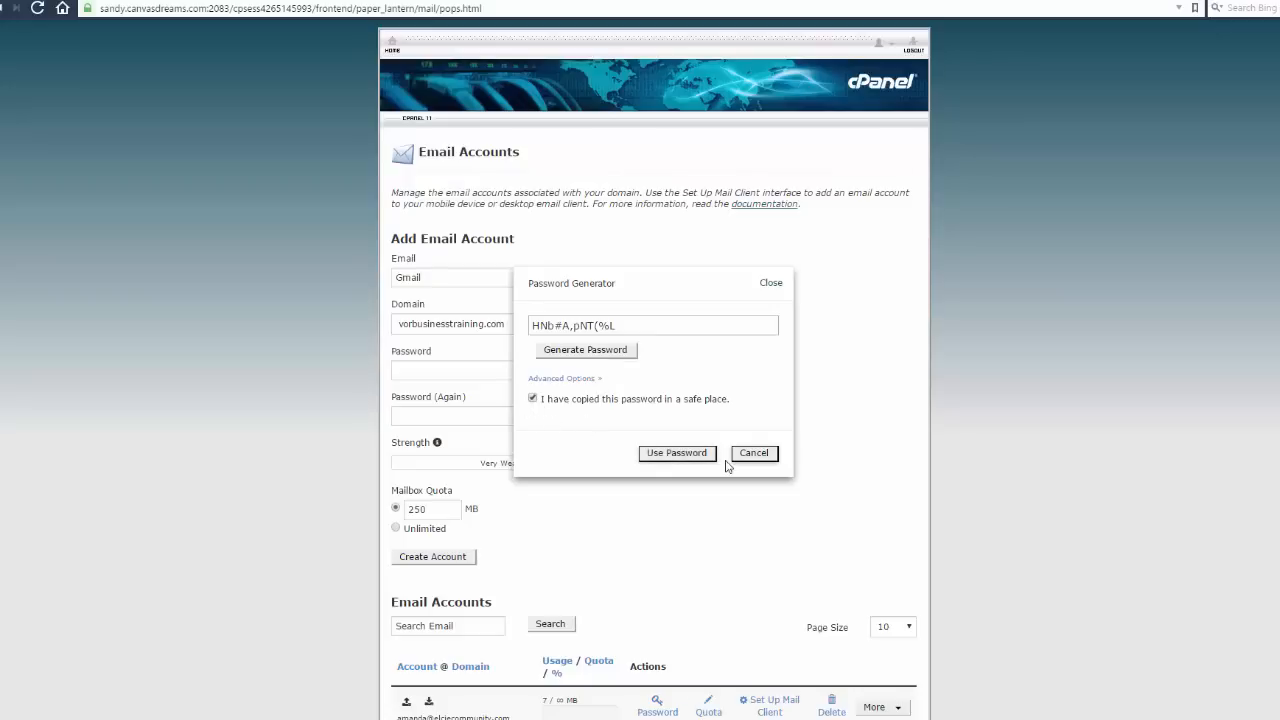
pyautogui.moveTo(645, 325); pyautogui.dragTo(528, 326)
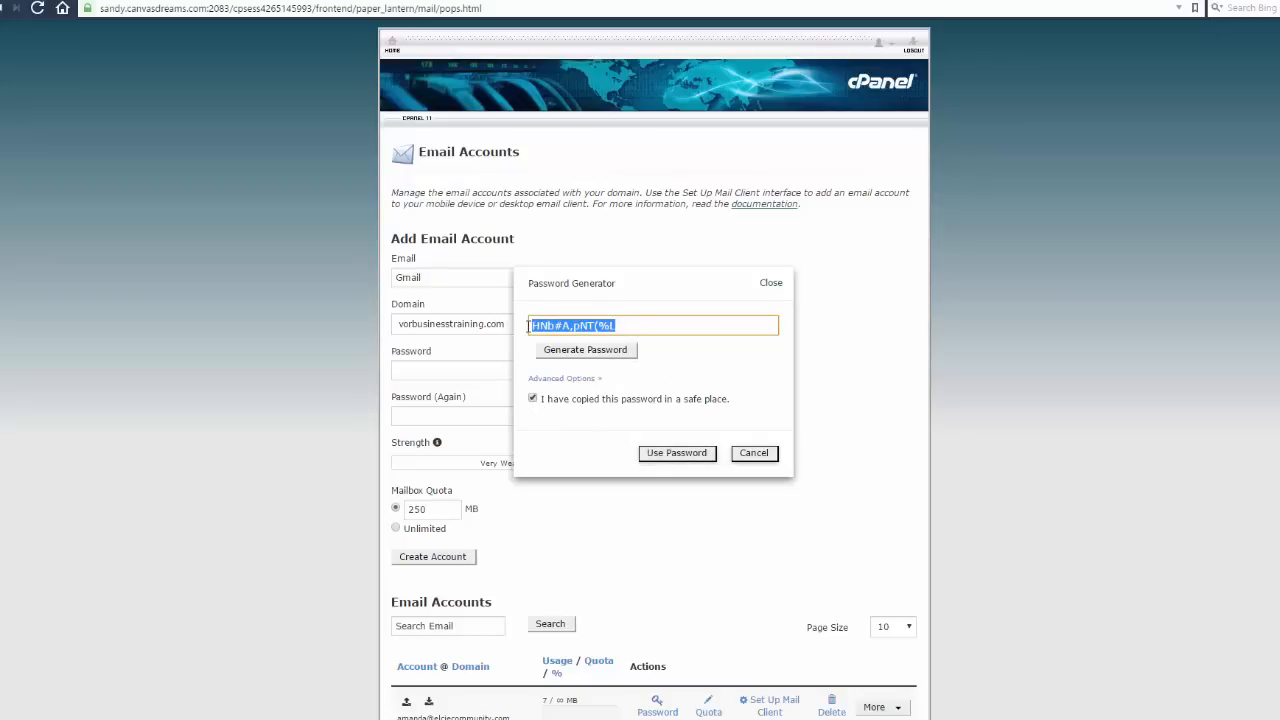
pyautogui.rightClick(573, 327)
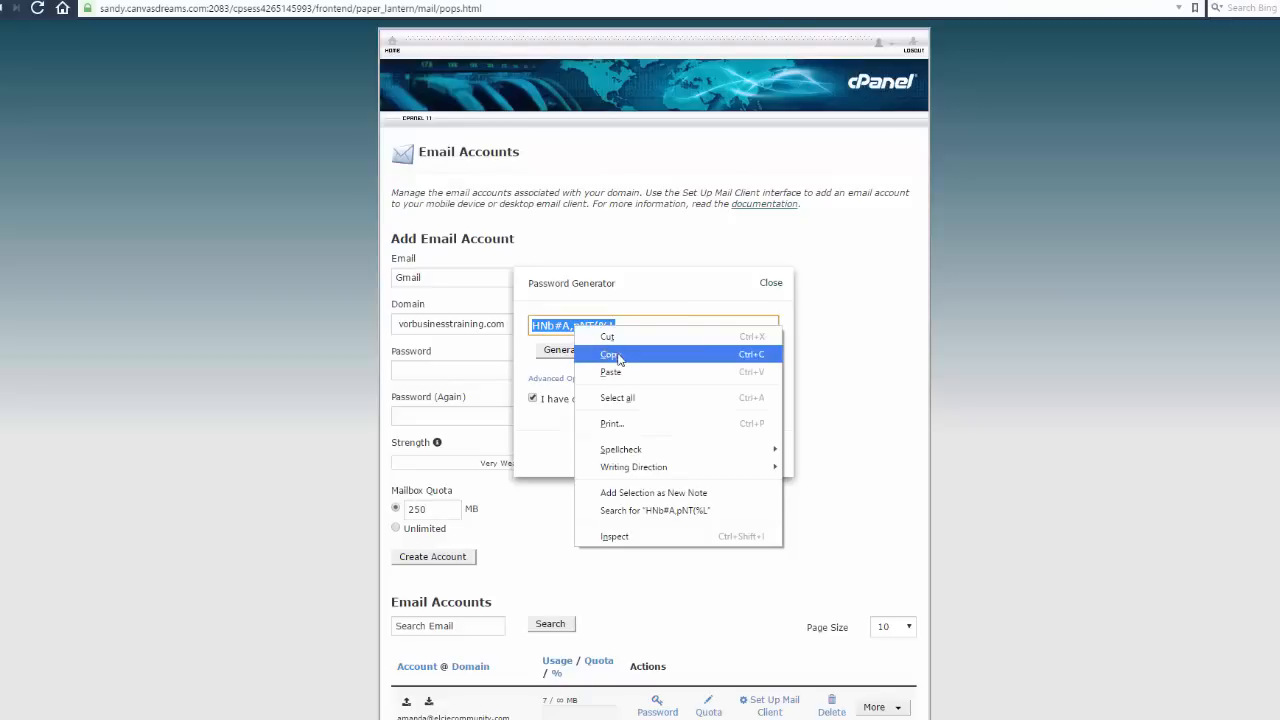
pyautogui.click(621, 355)
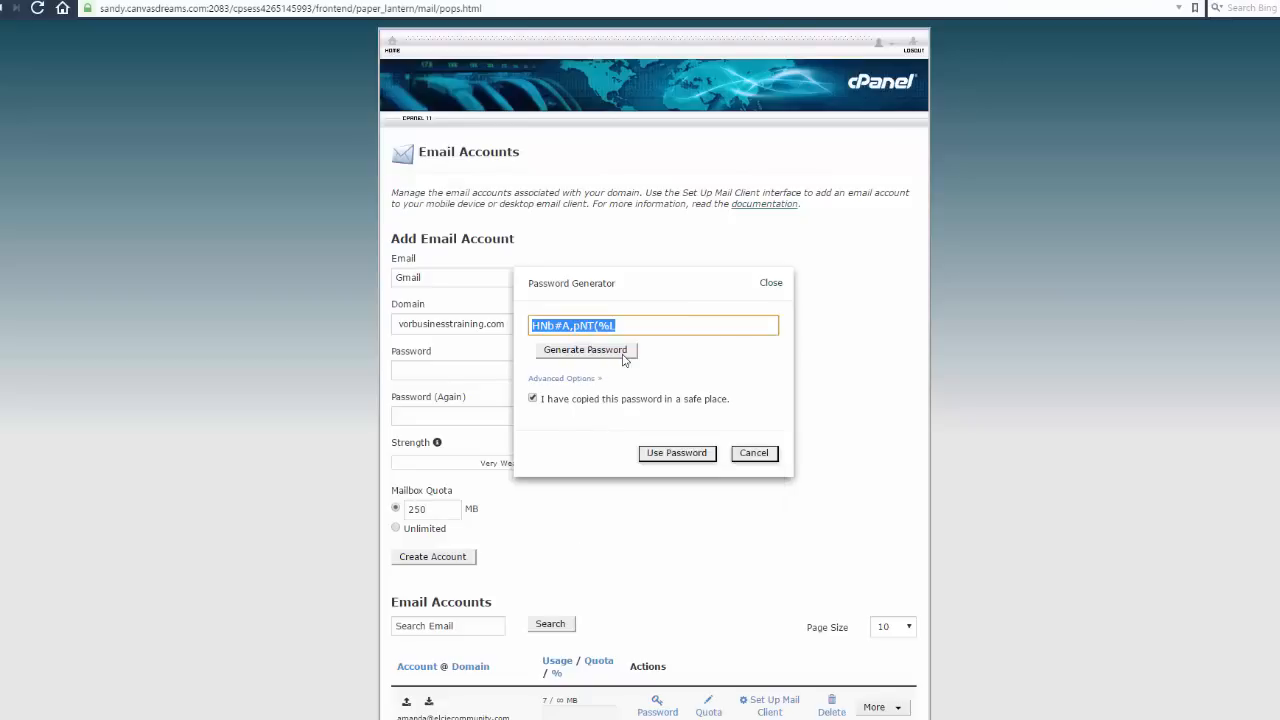
pyautogui.click(684, 455)
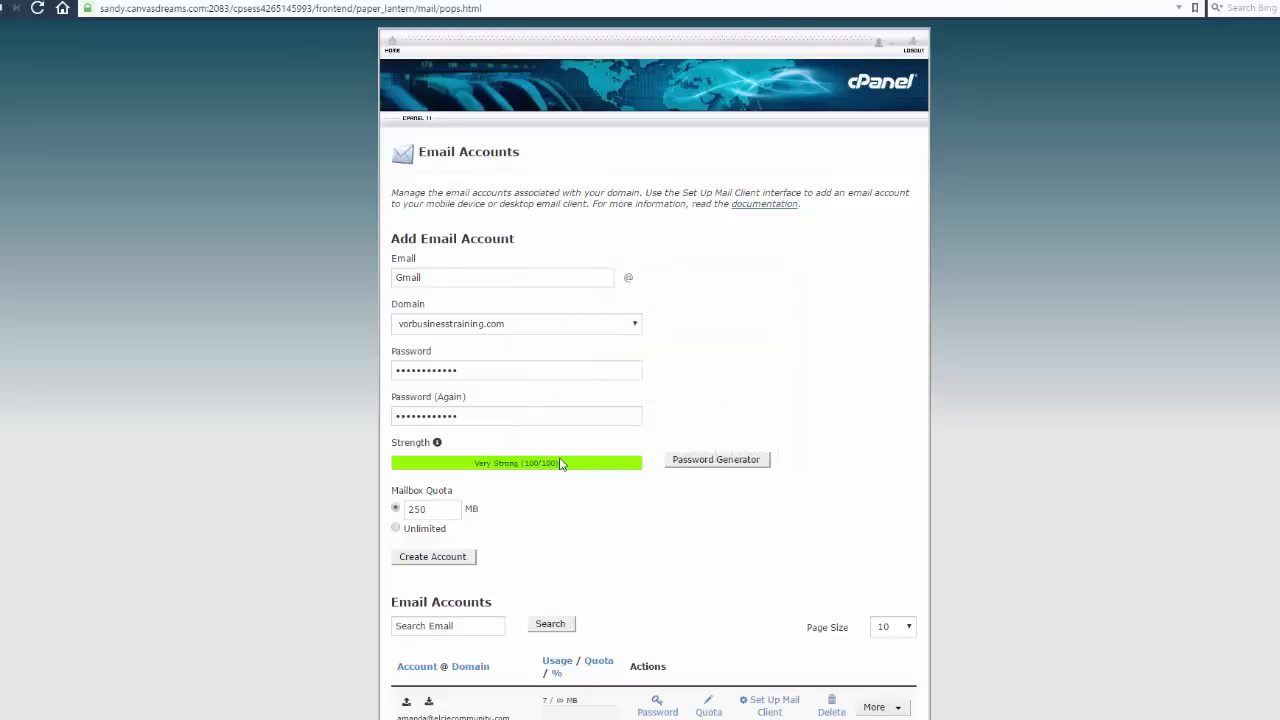
# Set an Unlimited mailbox quota, create the Gmail account, and scroll to the accounts list
pyautogui.scroll(-2, 560, 463)
pyautogui.click(420, 418)
pyautogui.scroll(-2, 420, 418)
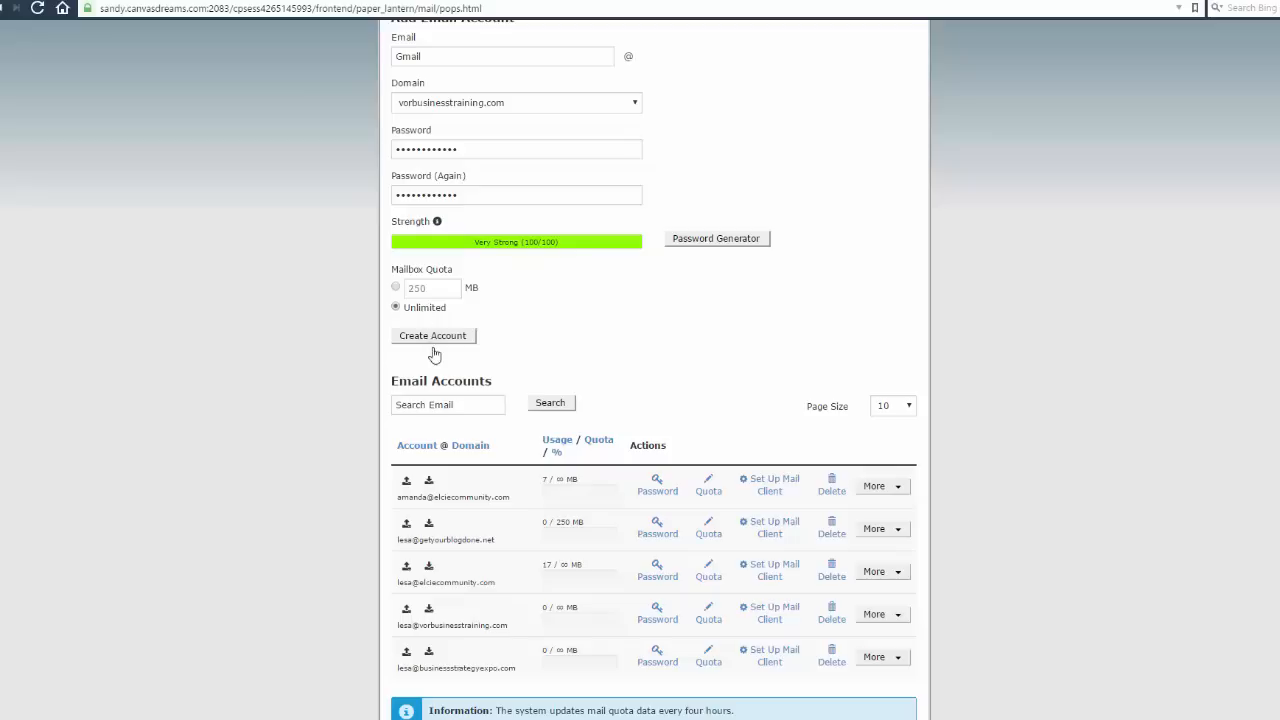
pyautogui.click(434, 338)
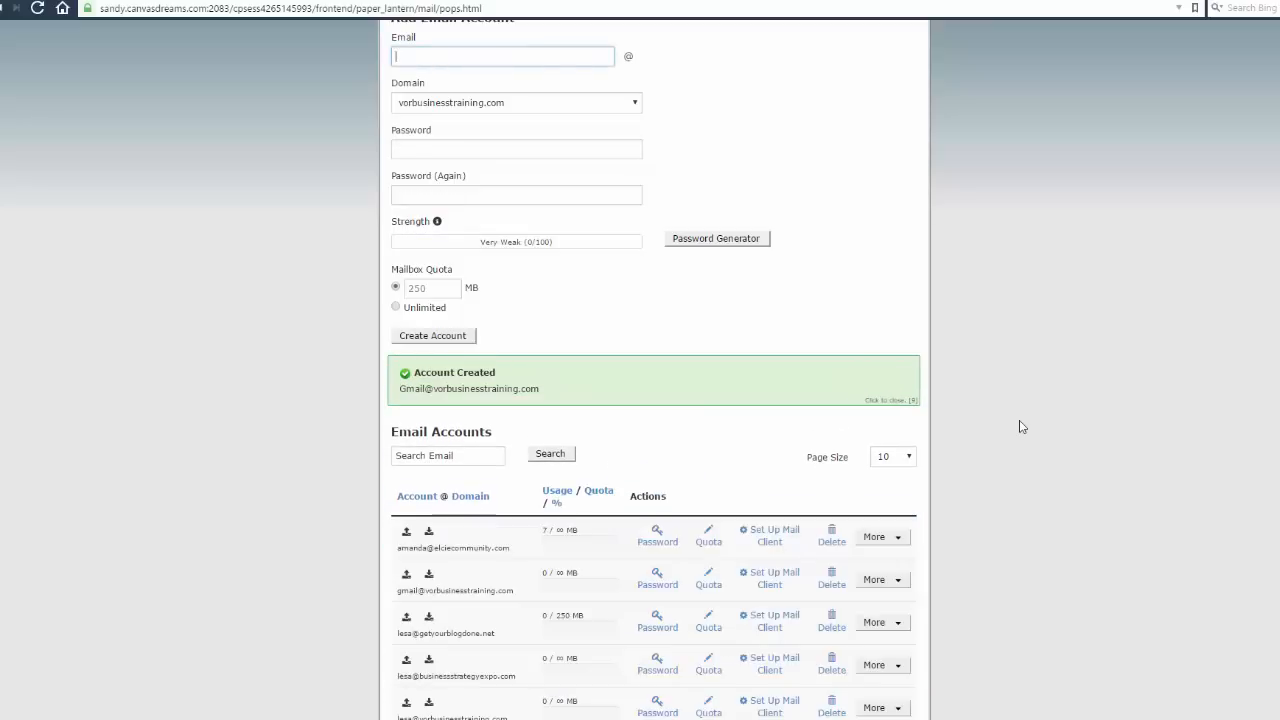
pyautogui.scroll(-3, 477, 99)
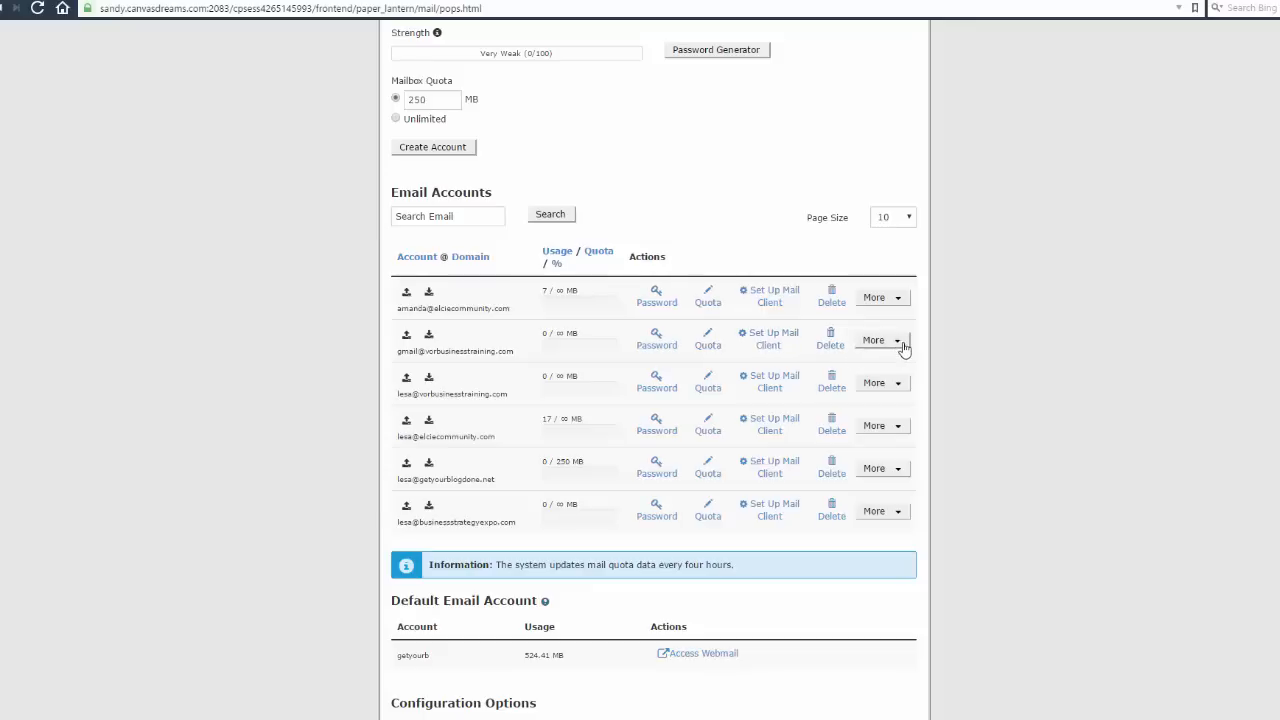
pyautogui.click(771, 341)
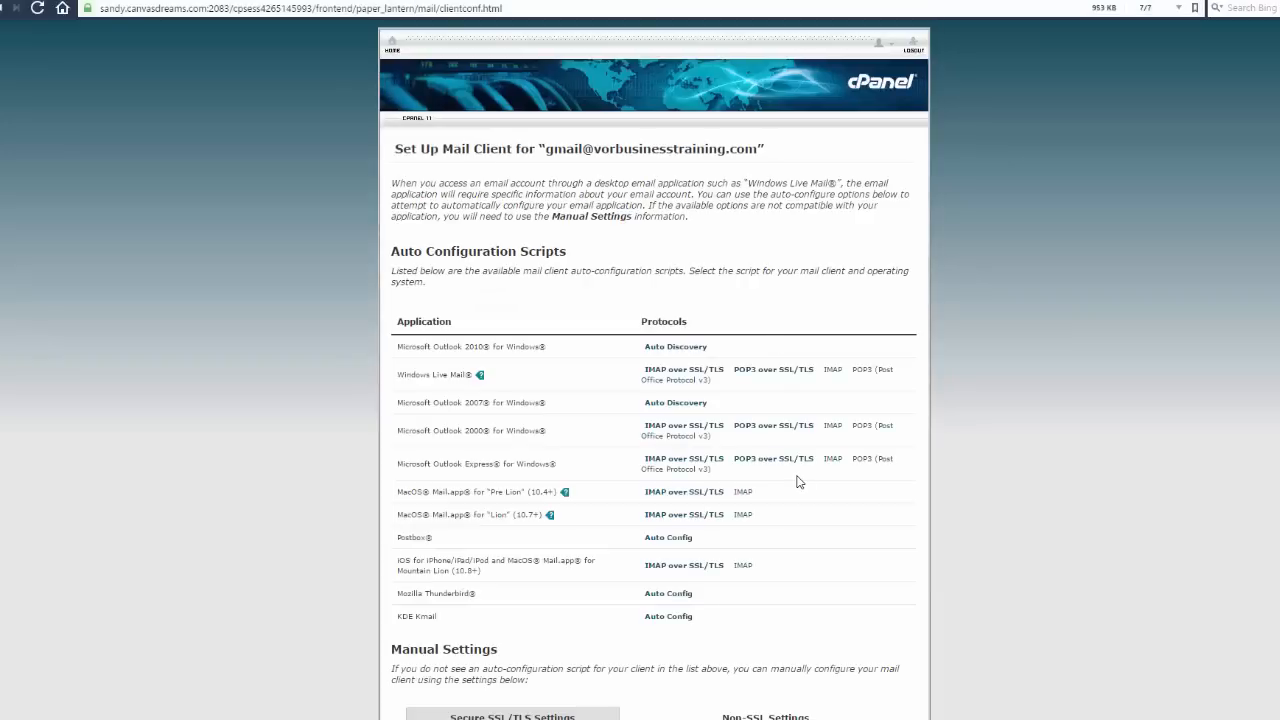
pyautogui.scroll(-1, 760, 460)
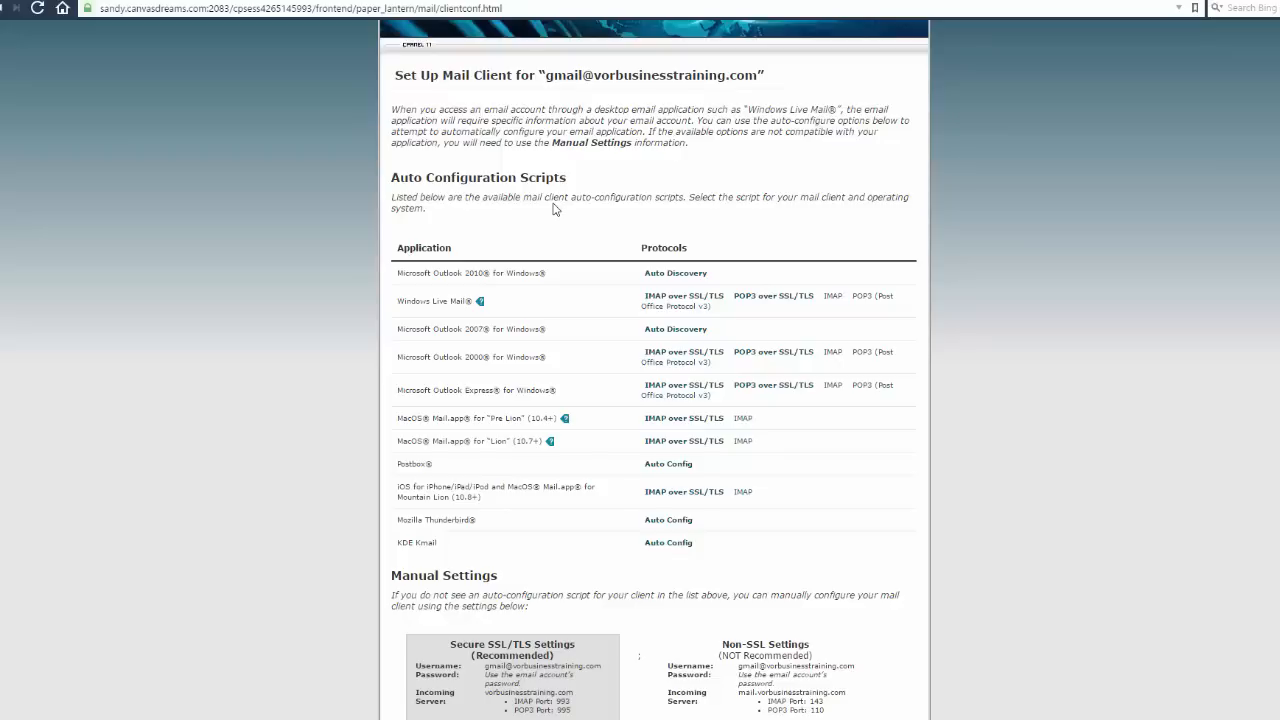
pyautogui.scroll(-5, 555, 208)
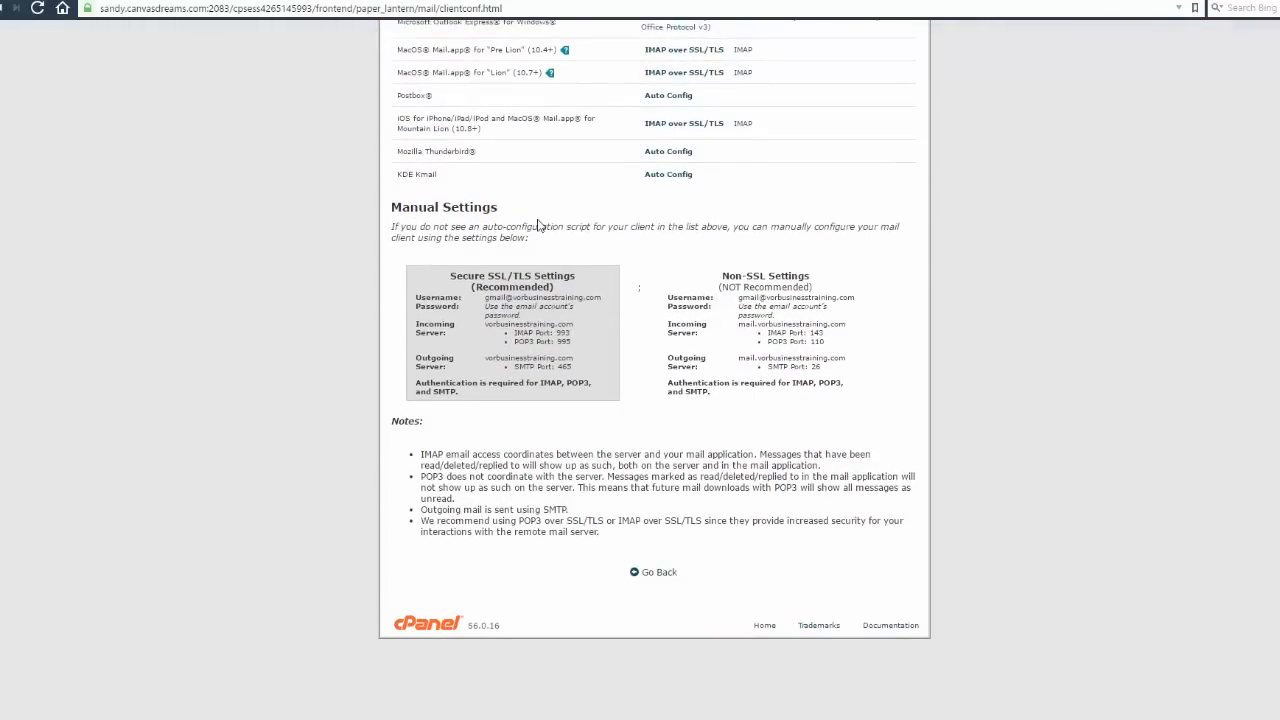
pyautogui.moveTo(510, 246)
pyautogui.mouseDown()
pyautogui.moveTo(440, 258)
pyautogui.moveTo(620, 402)
pyautogui.moveTo(610, 285)
pyautogui.moveTo(530, 258)
pyautogui.mouseUp()
# In Gmail, go to Settings and the Accounts and Import tab
pyautogui.click(165, 1)
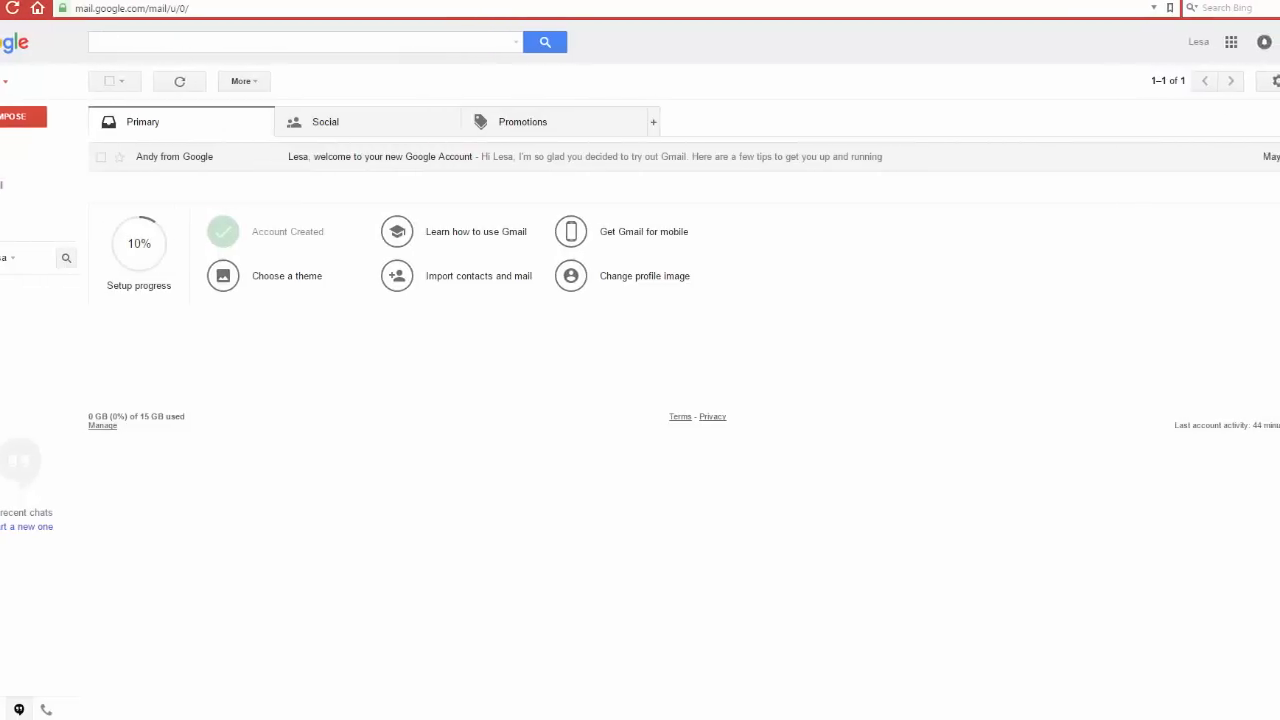
pyautogui.click(1253, 88)
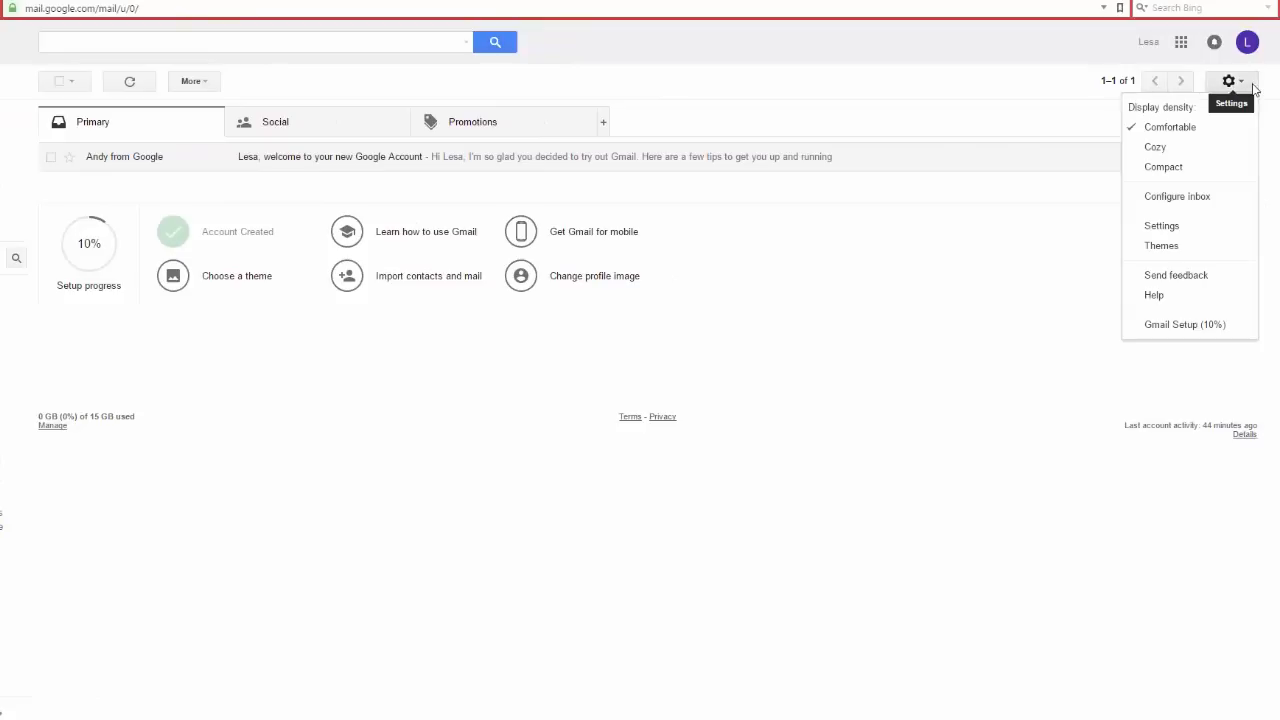
pyautogui.click(1162, 228)
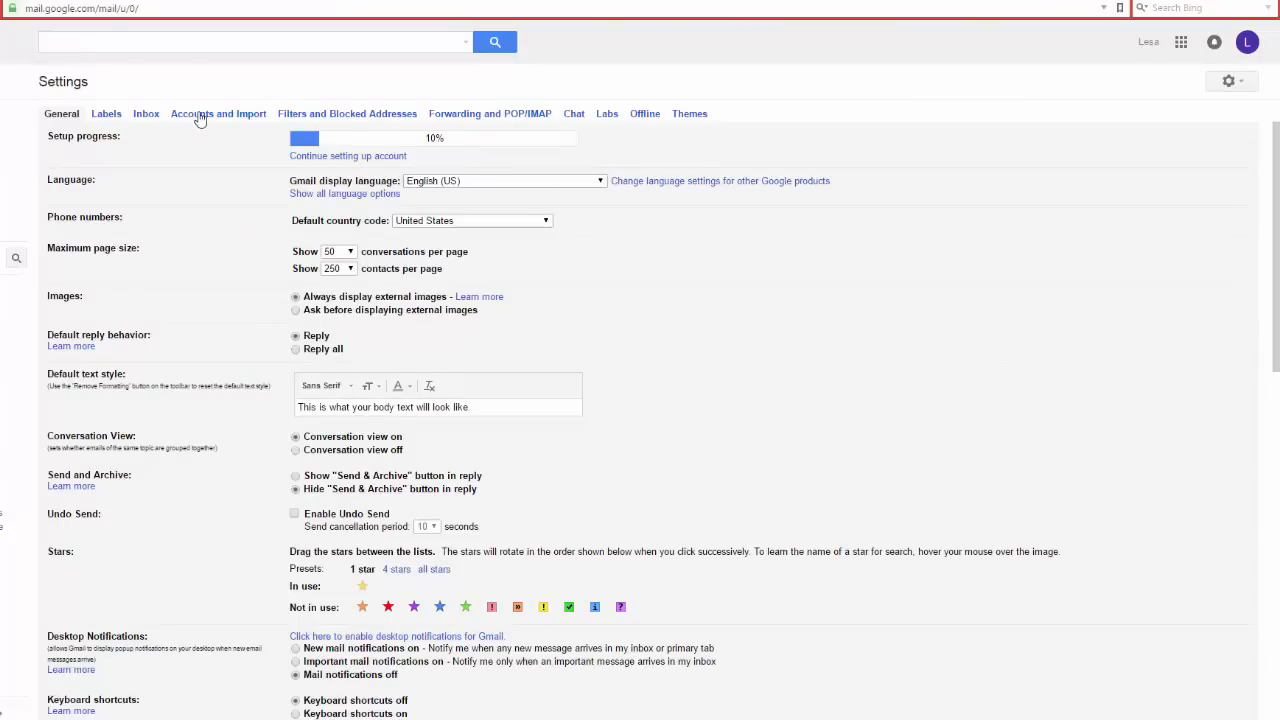
pyautogui.click(200, 116)
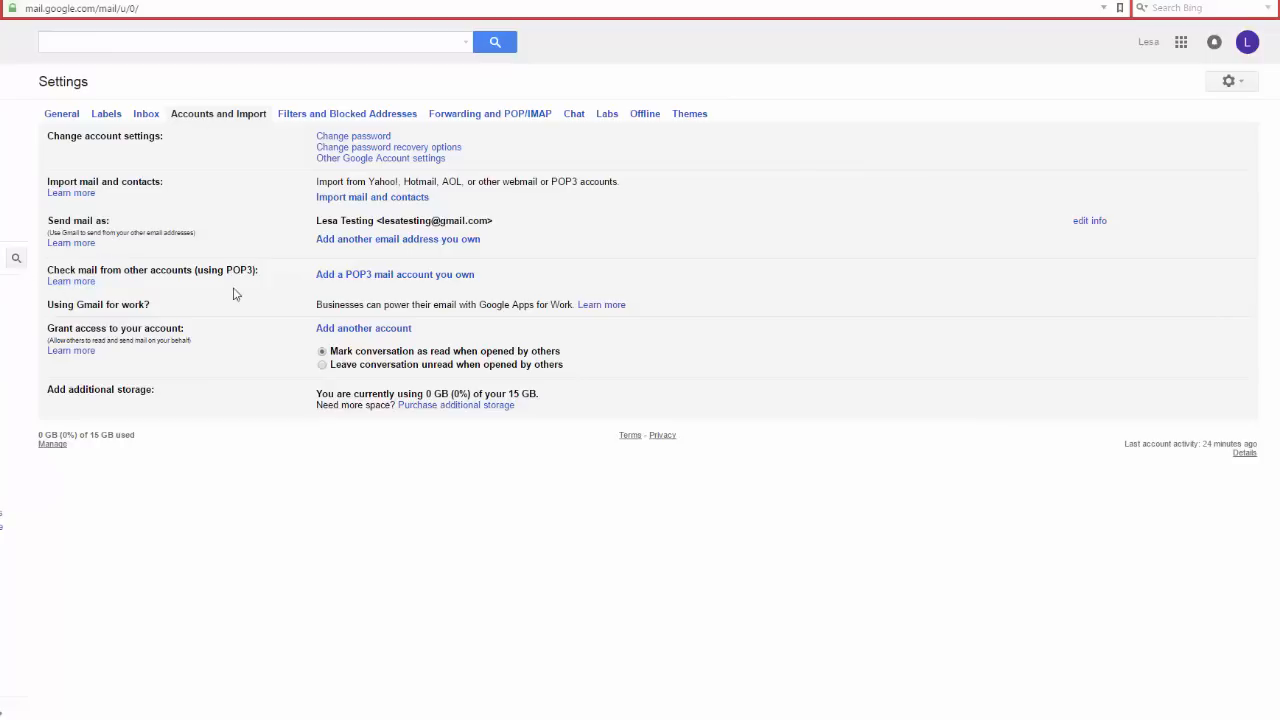
pyautogui.click(361, 275)
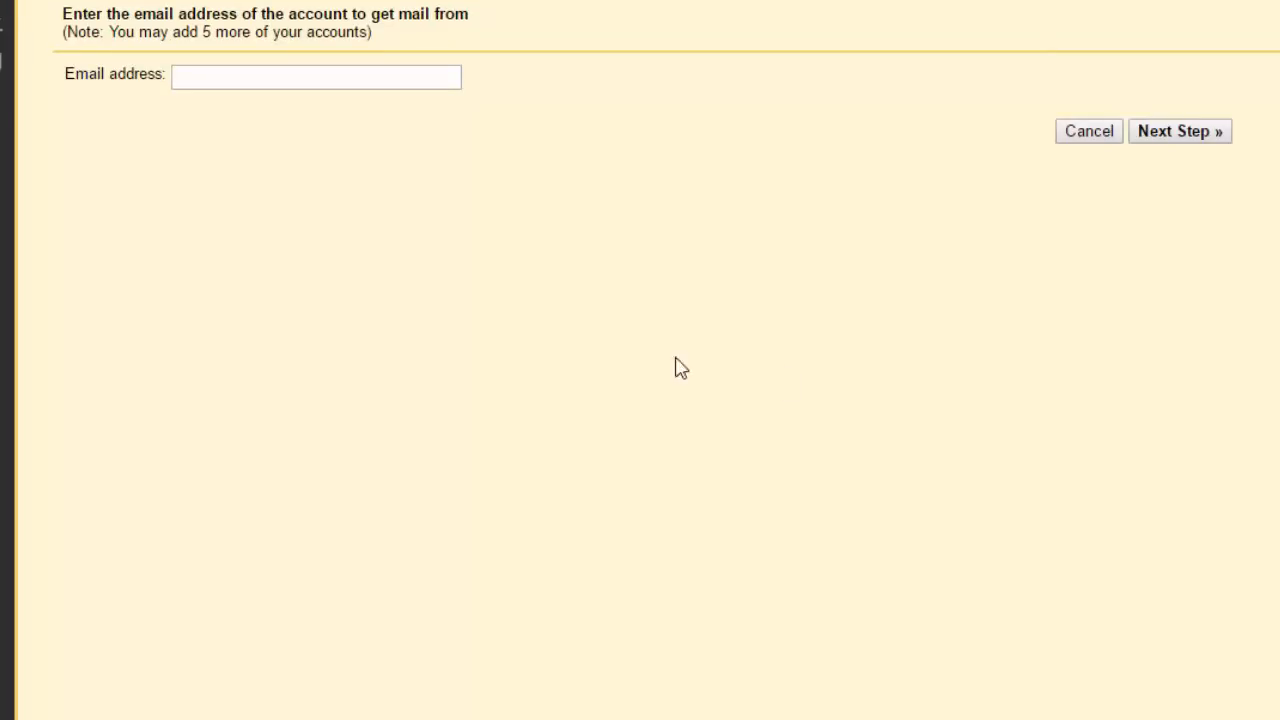
pyautogui.click(263, 84)
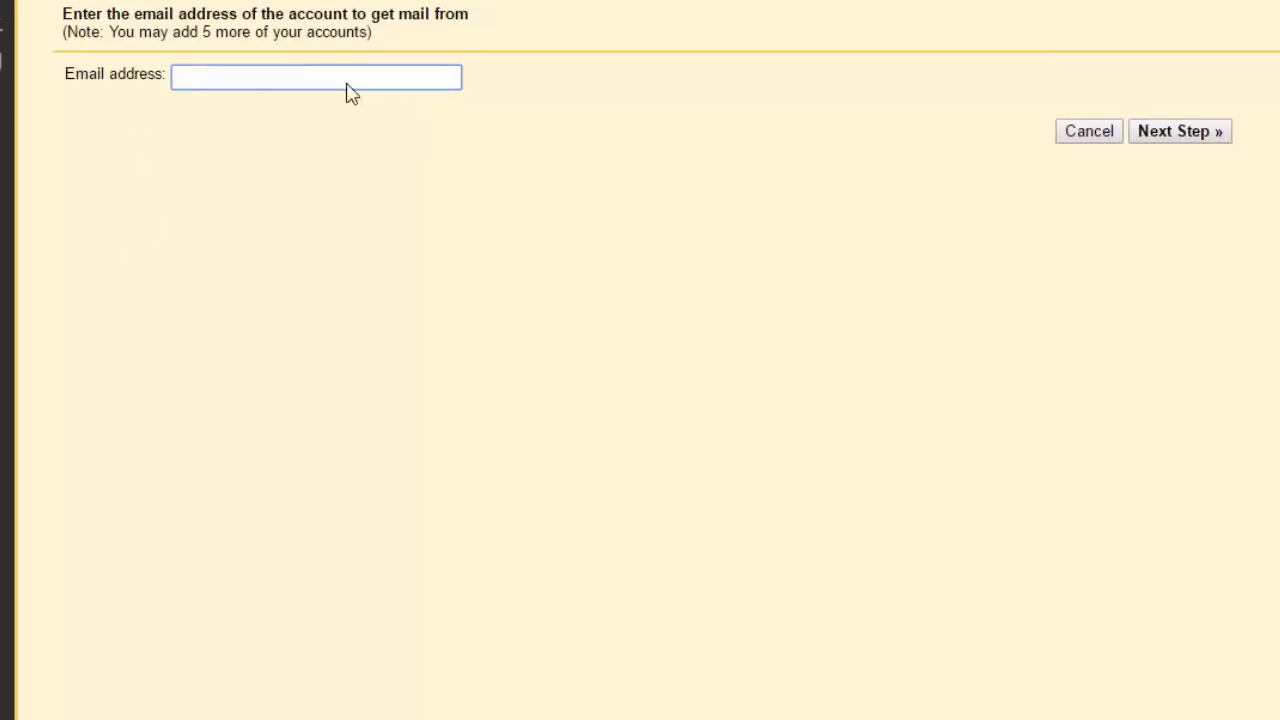
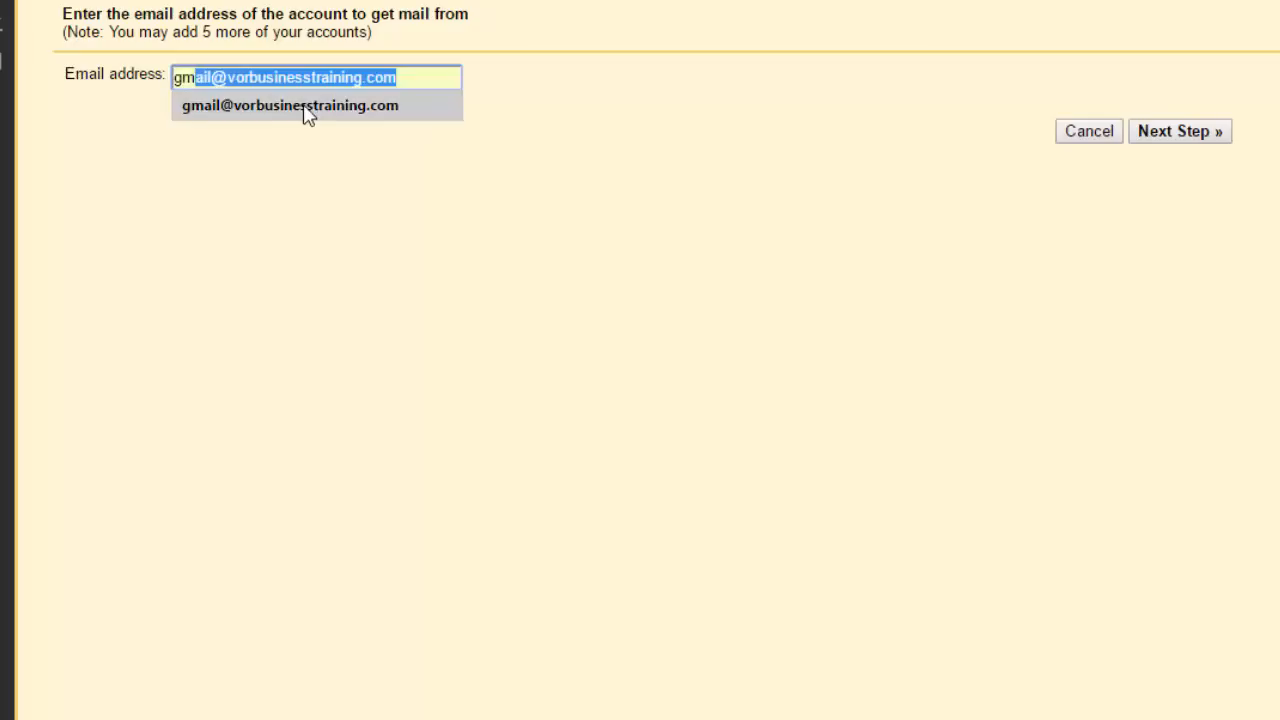
pyautogui.click(303, 108)
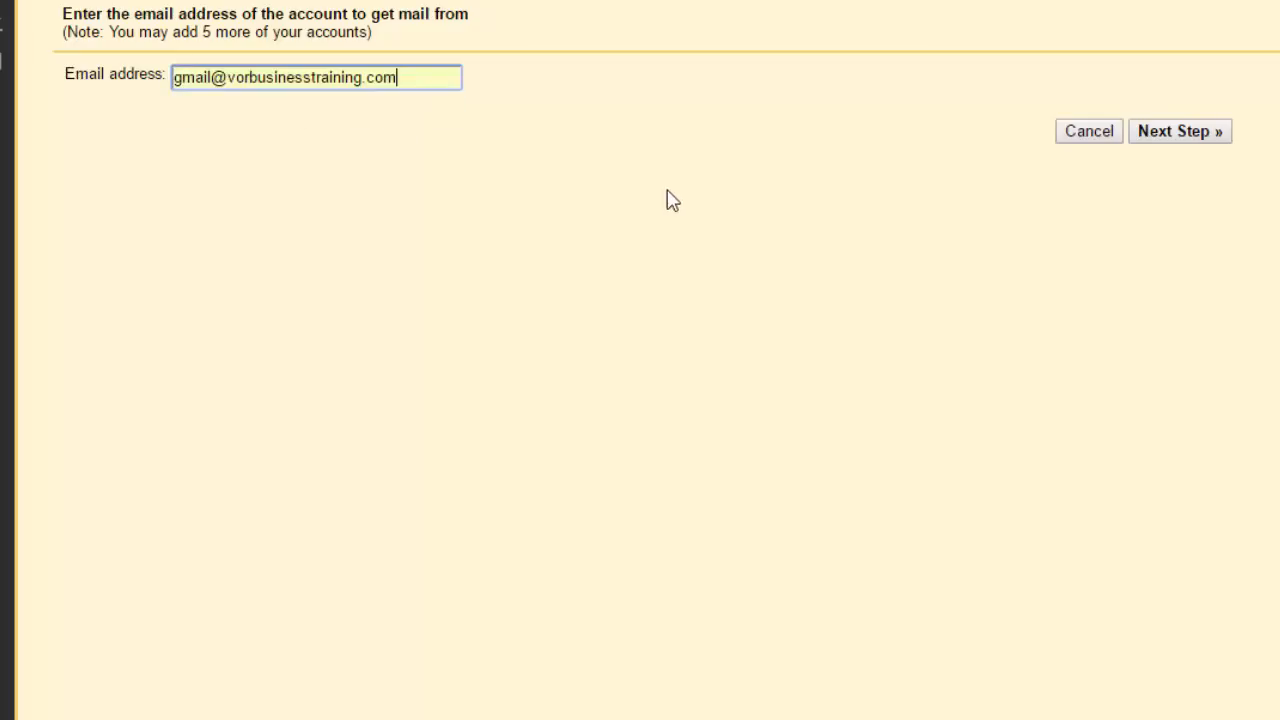
pyautogui.click(1176, 131)
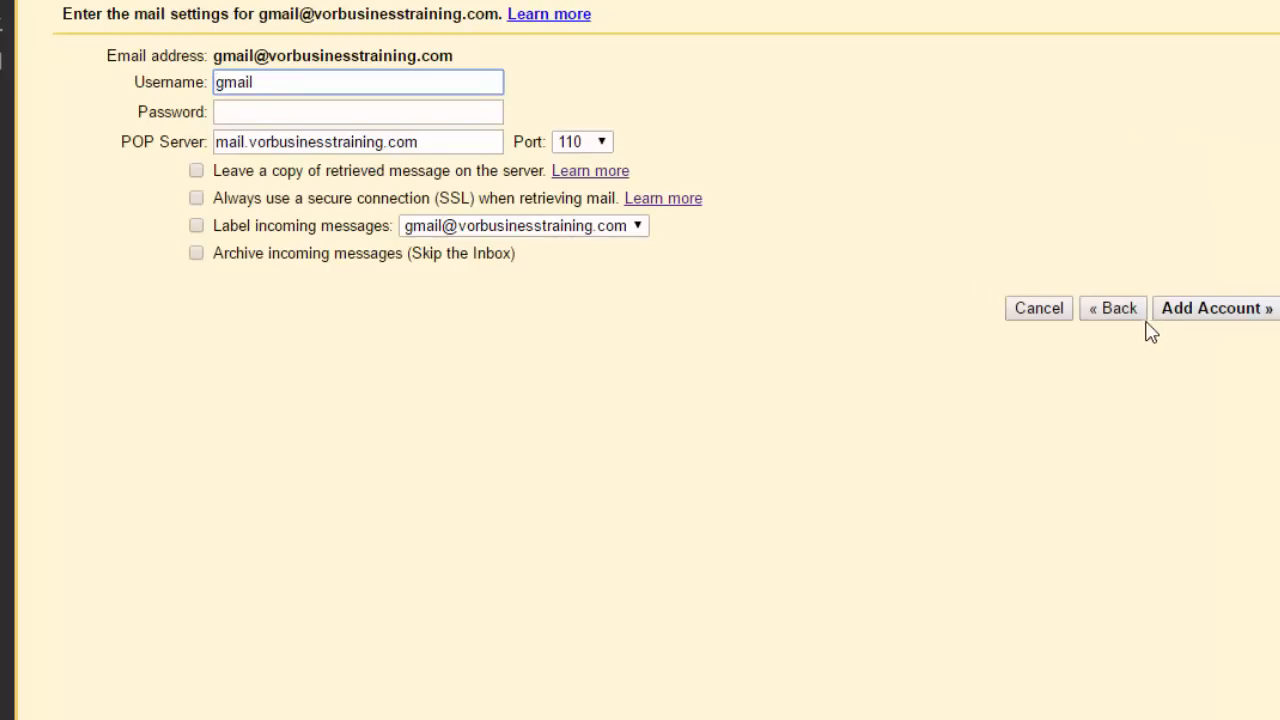
pyautogui.click(279, 89)
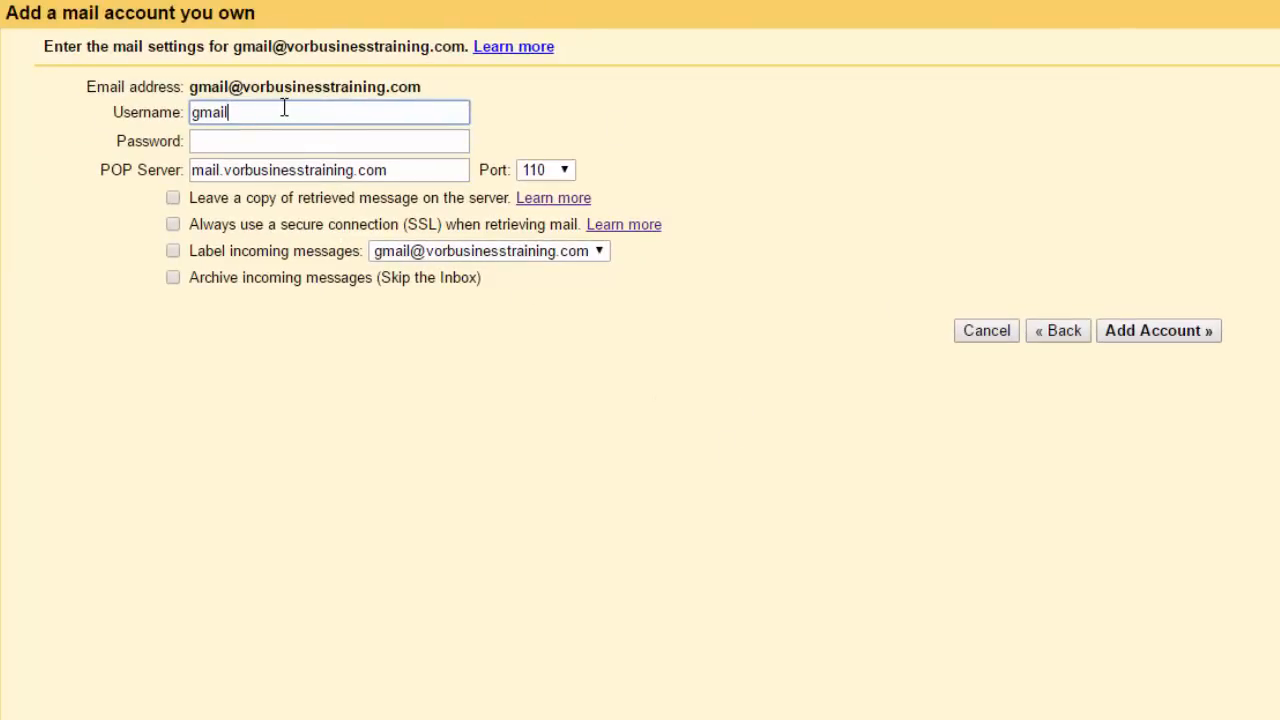
pyautogui.write('@vorbusinesste')
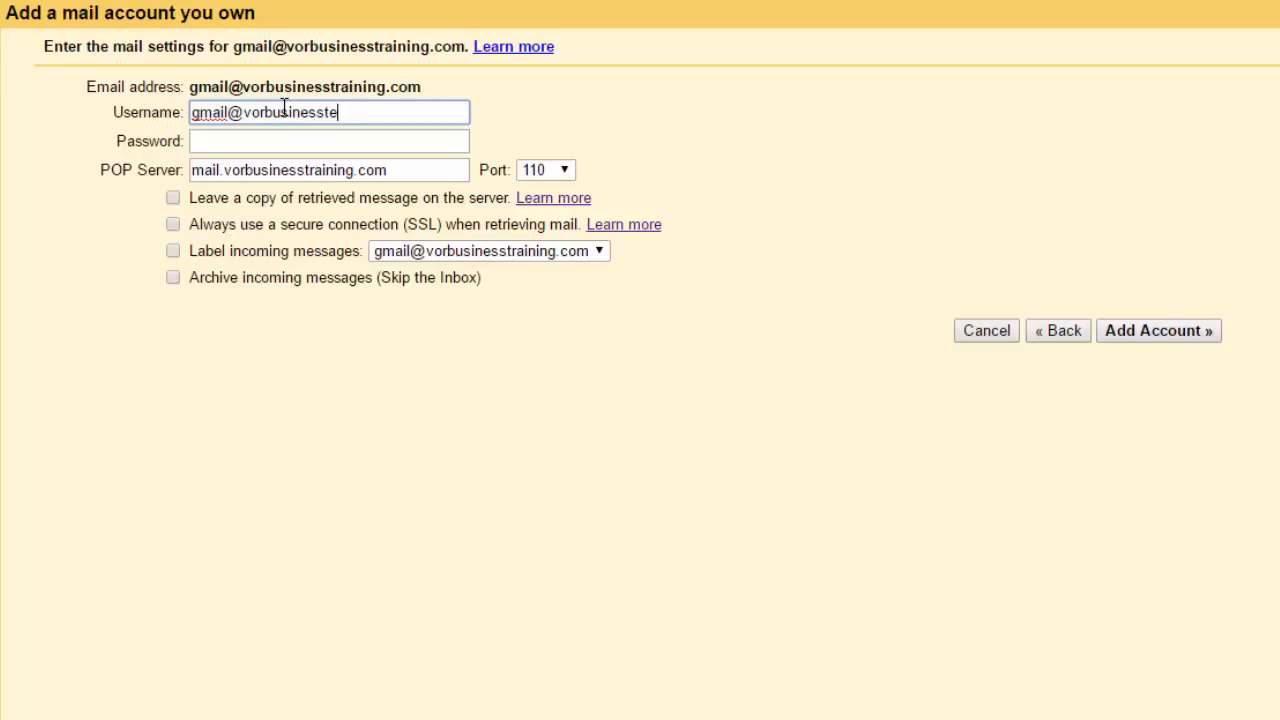
pyautogui.press('BackSpace')
pyautogui.write('raining.com')
pyautogui.press('Tab')
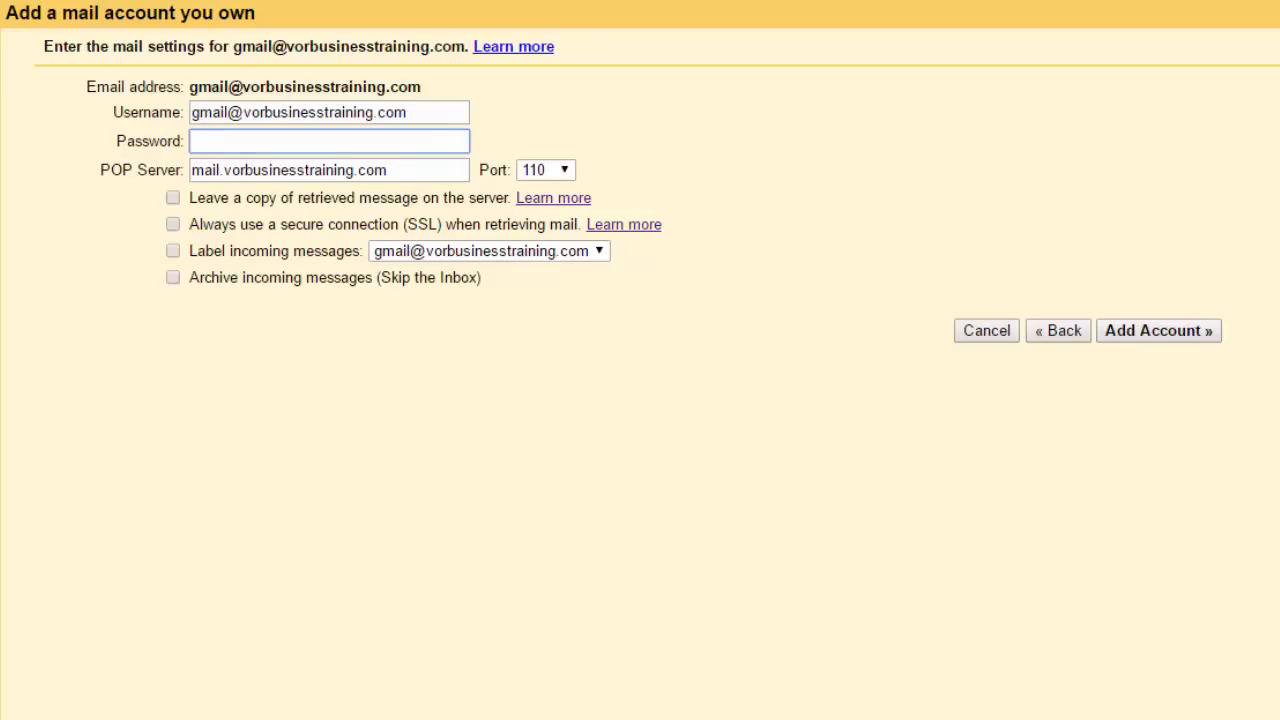
pyautogui.click(101, 2)
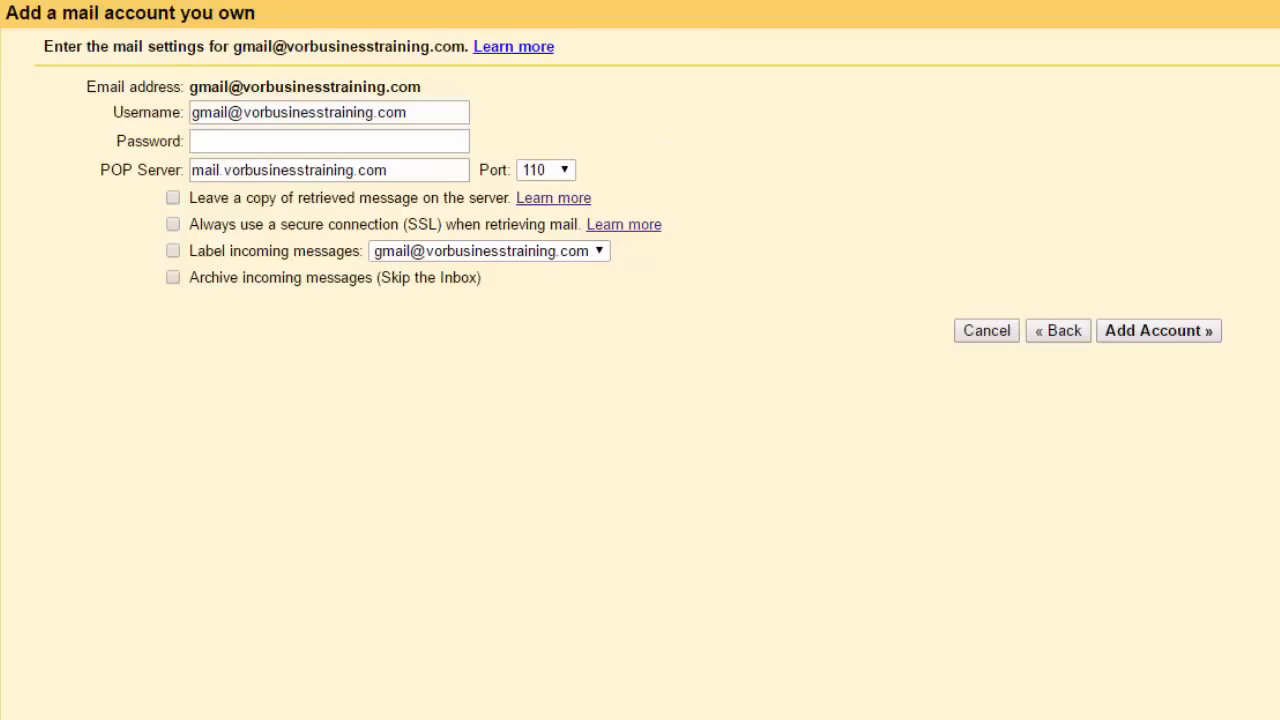
pyautogui.rightClick(237, 141)
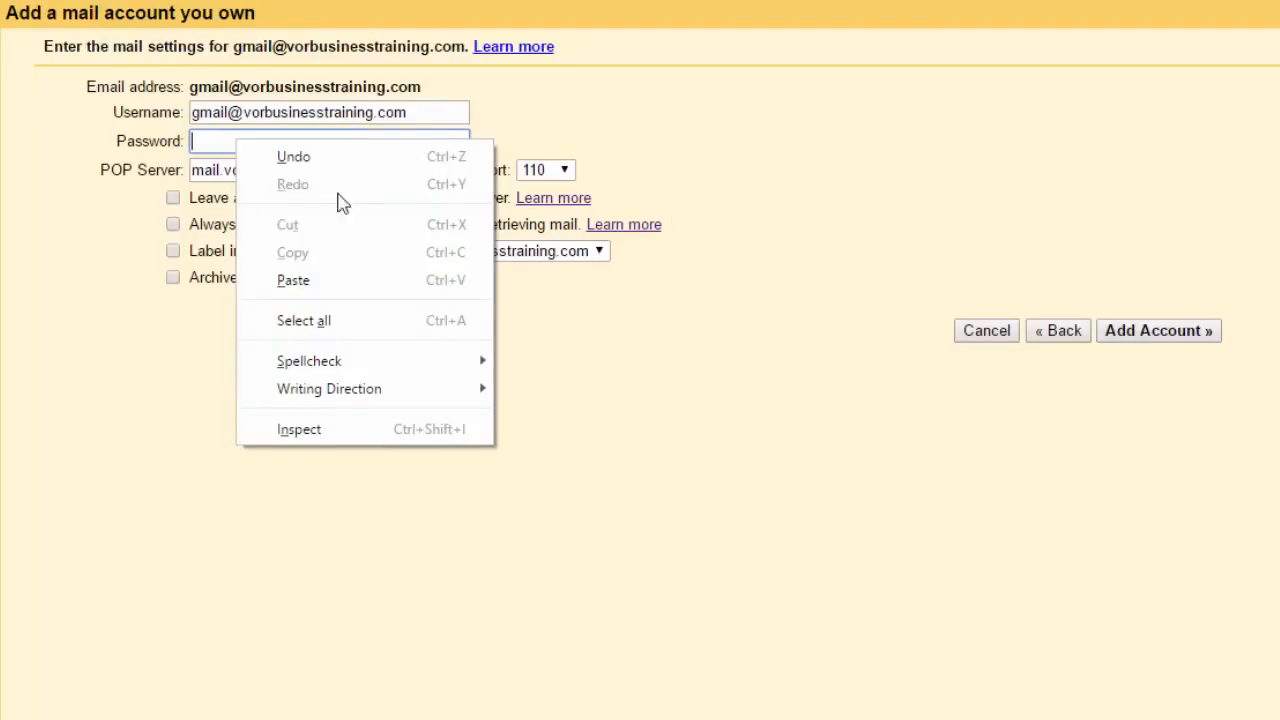
pyautogui.click(338, 281)
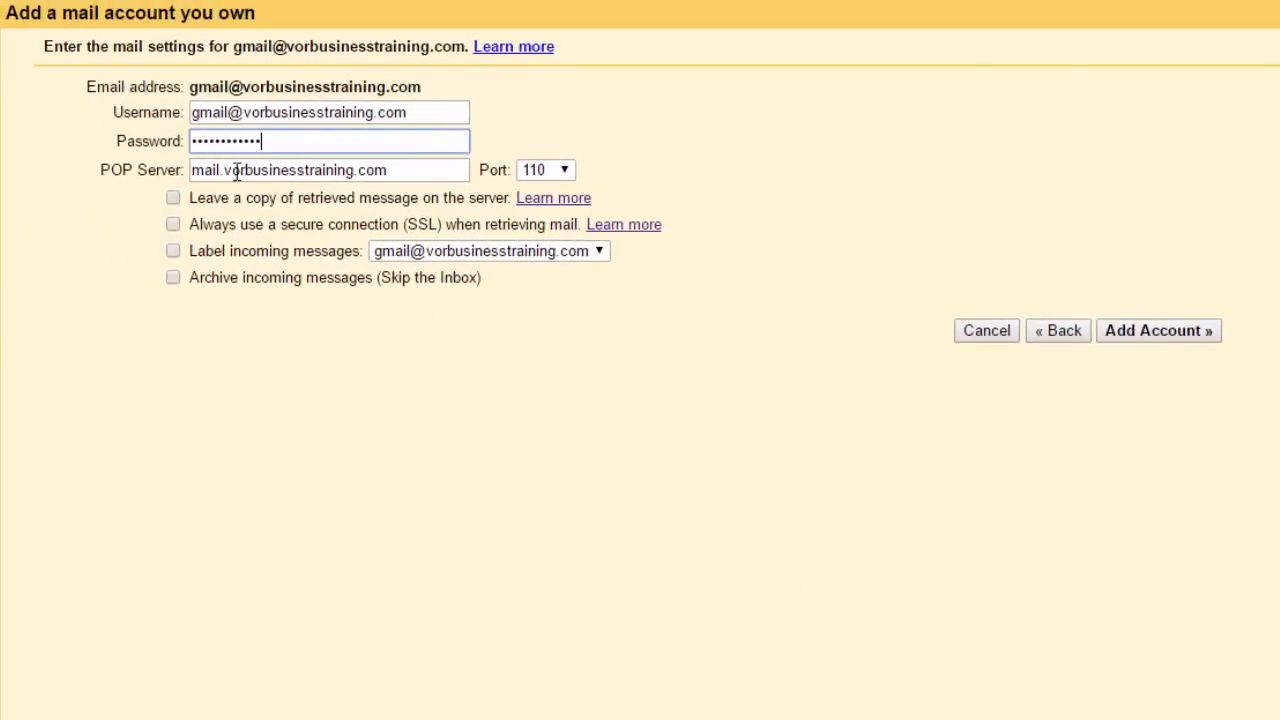
# Strip the mail. prefix from the POP server, choose port 995, and leave copies on the server
pyautogui.click(154, 138)
pyautogui.press('BackSpace')
pyautogui.press('BackSpace')
pyautogui.press('BackSpace')
pyautogui.press('BackSpace')
pyautogui.press('BackSpace')
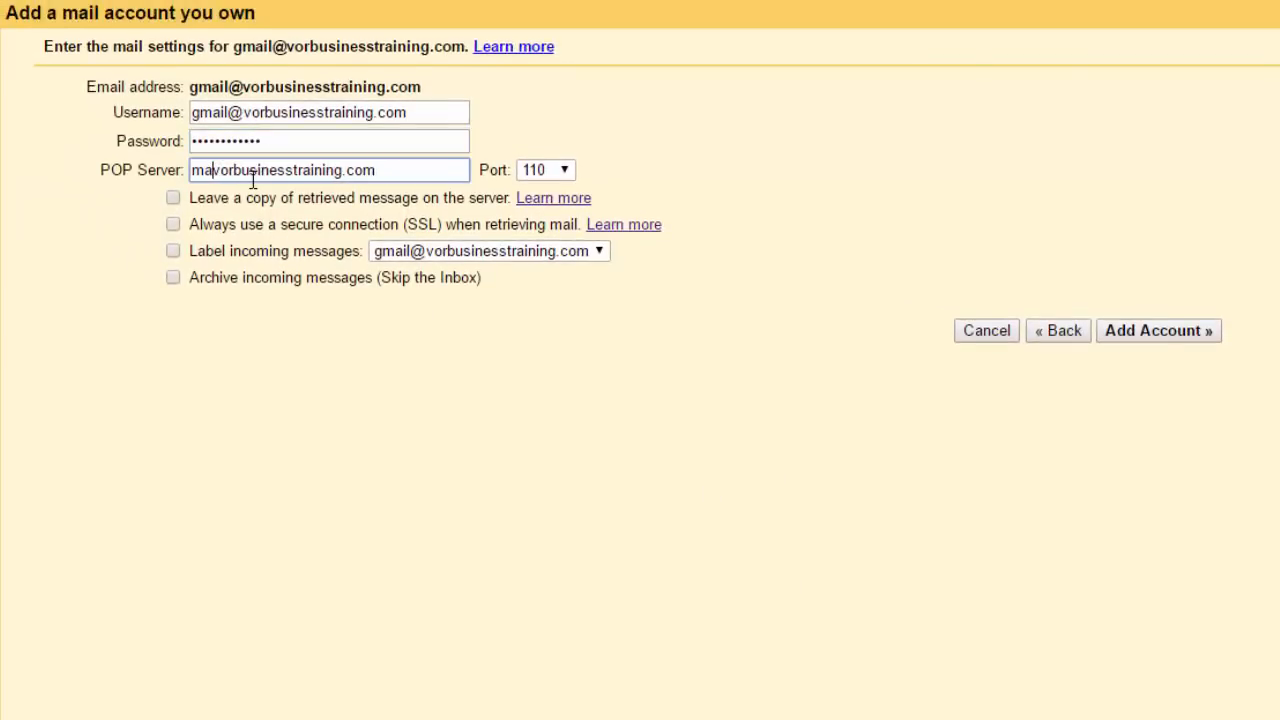
pyautogui.click(566, 172)
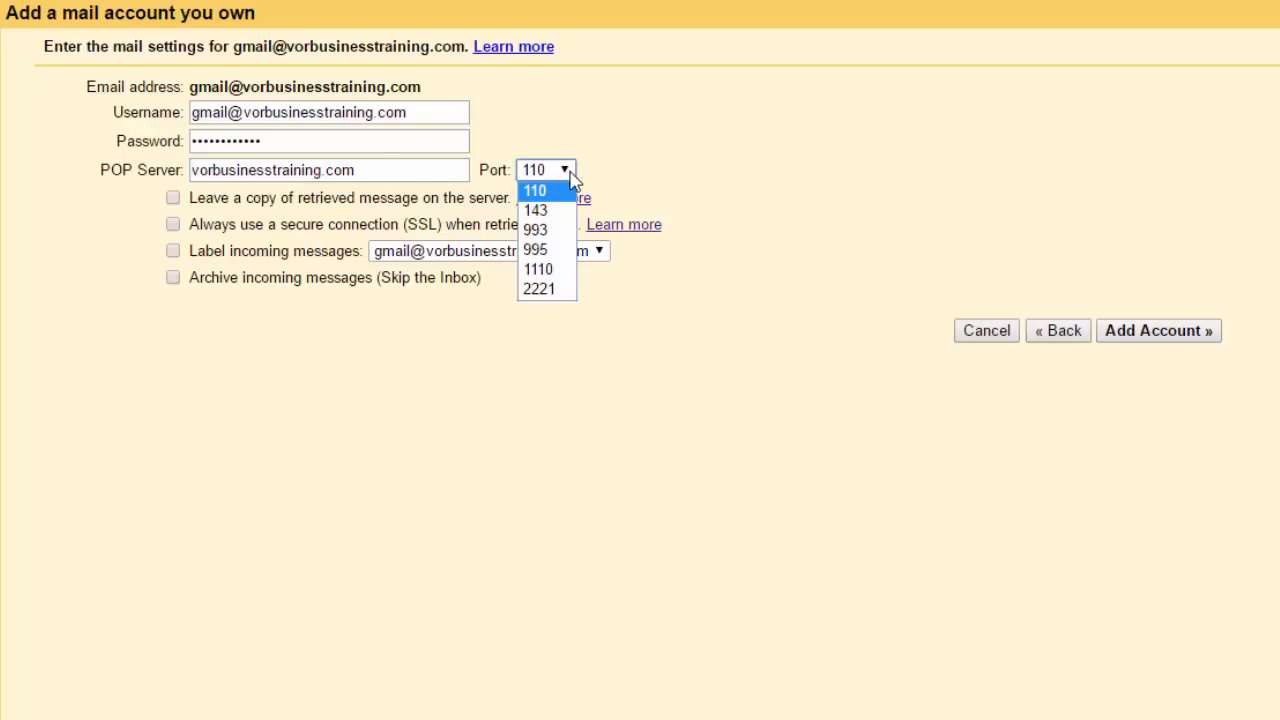
pyautogui.click(541, 251)
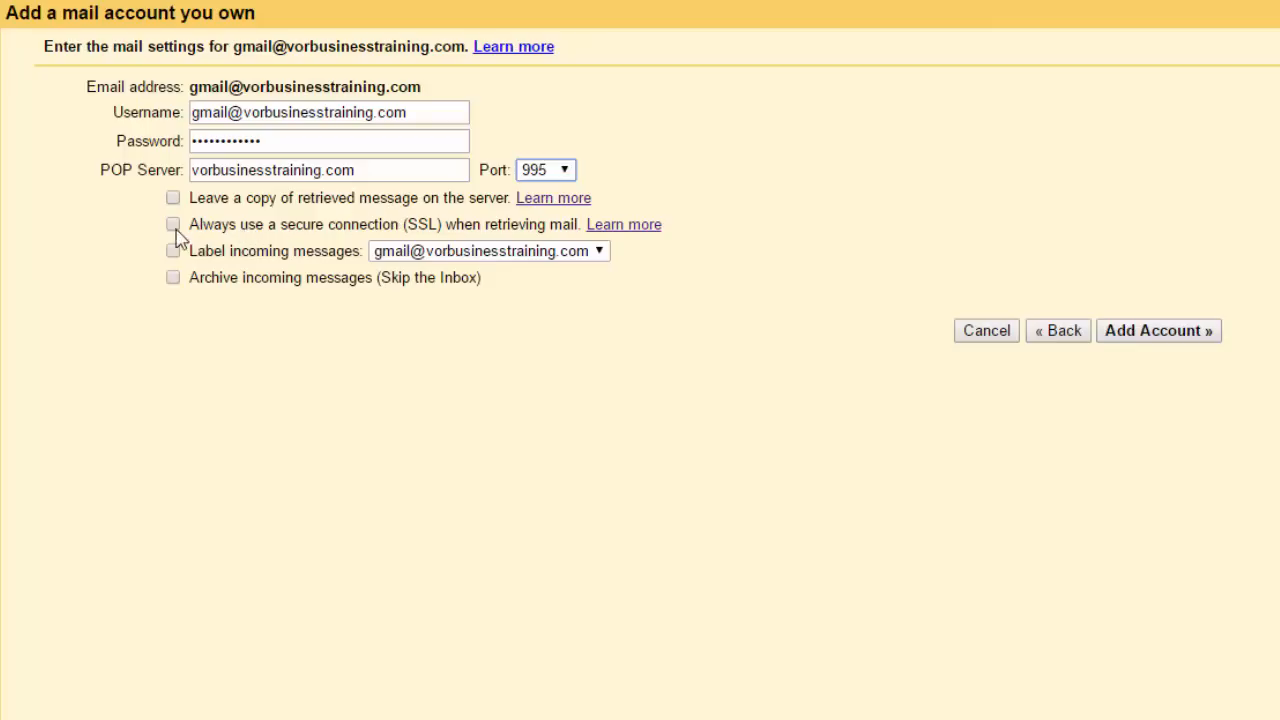
pyautogui.click(173, 198)
# Enable the secure SSL connection, submit the account, and expand the resulting SSL error
pyautogui.click(173, 226)
pyautogui.click(1168, 335)
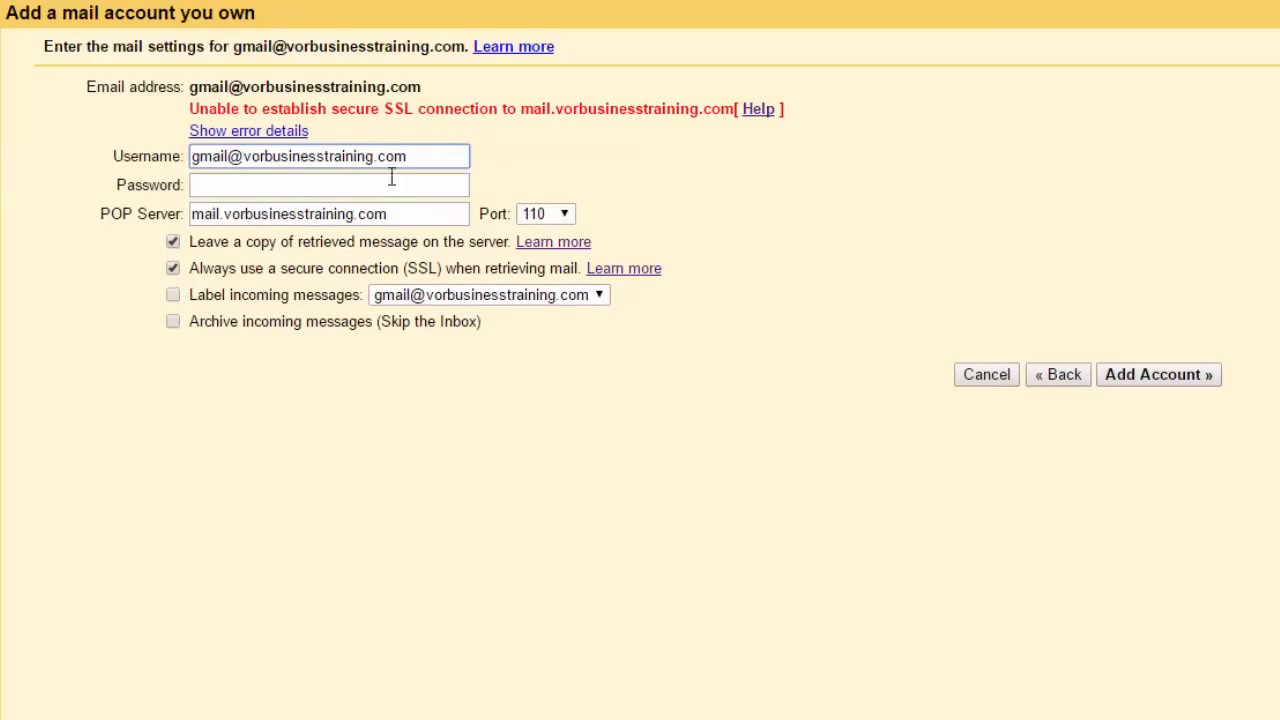
pyautogui.click(229, 135)
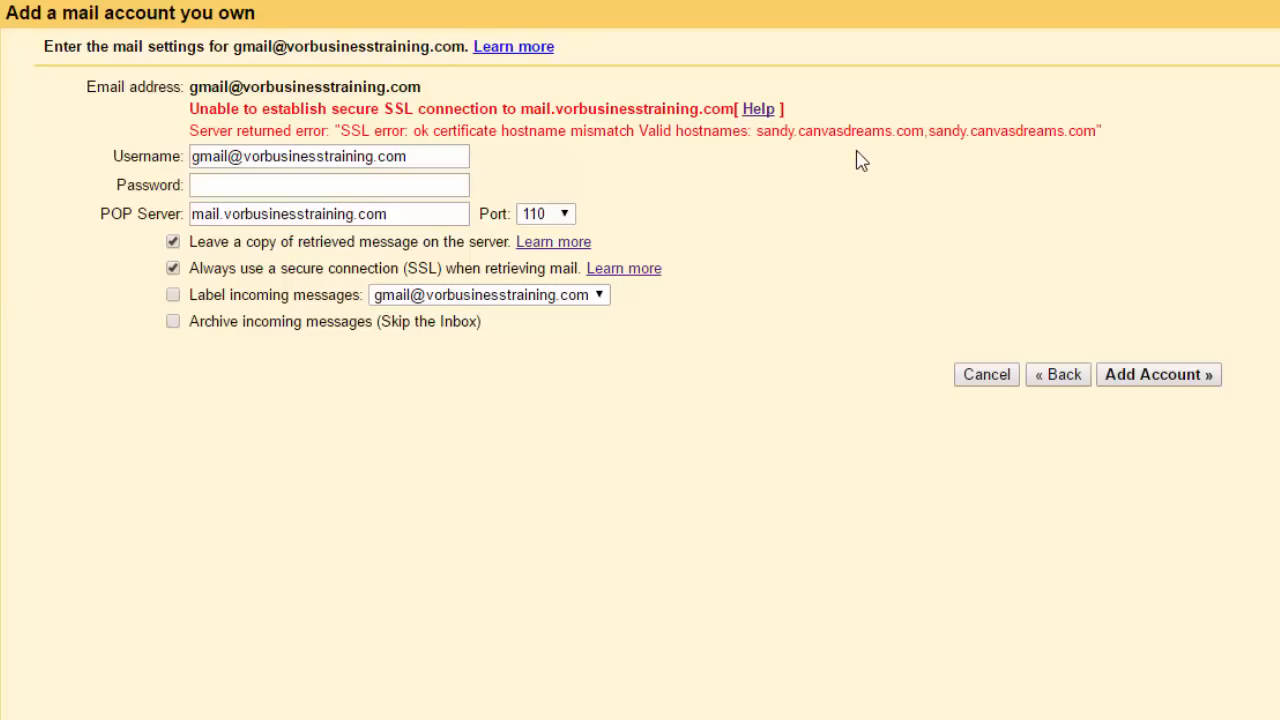
# Re-paste the password, use POP server sandy.canvasdreams.com with port 995, and resubmit
pyautogui.click(260, 186)
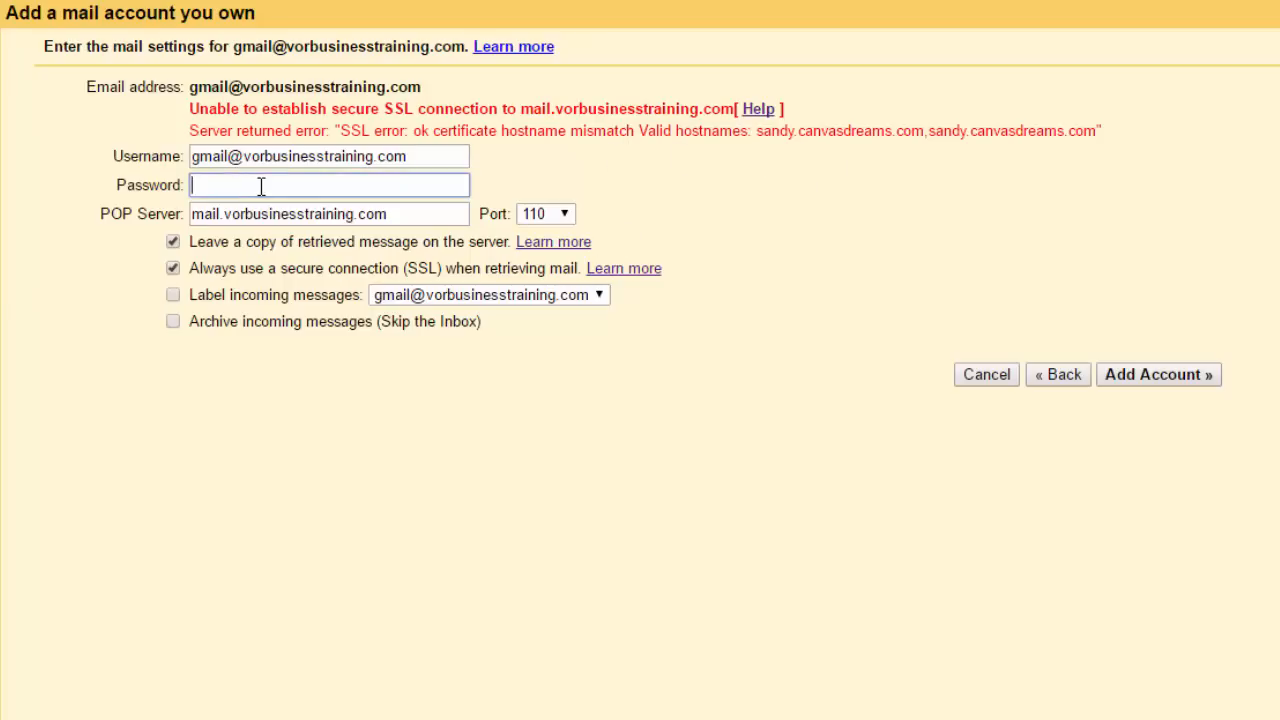
pyautogui.rightClick(260, 186)
pyautogui.click(366, 331)
pyautogui.moveTo(400, 214); pyautogui.dragTo(85, 231)
pyautogui.write('s')
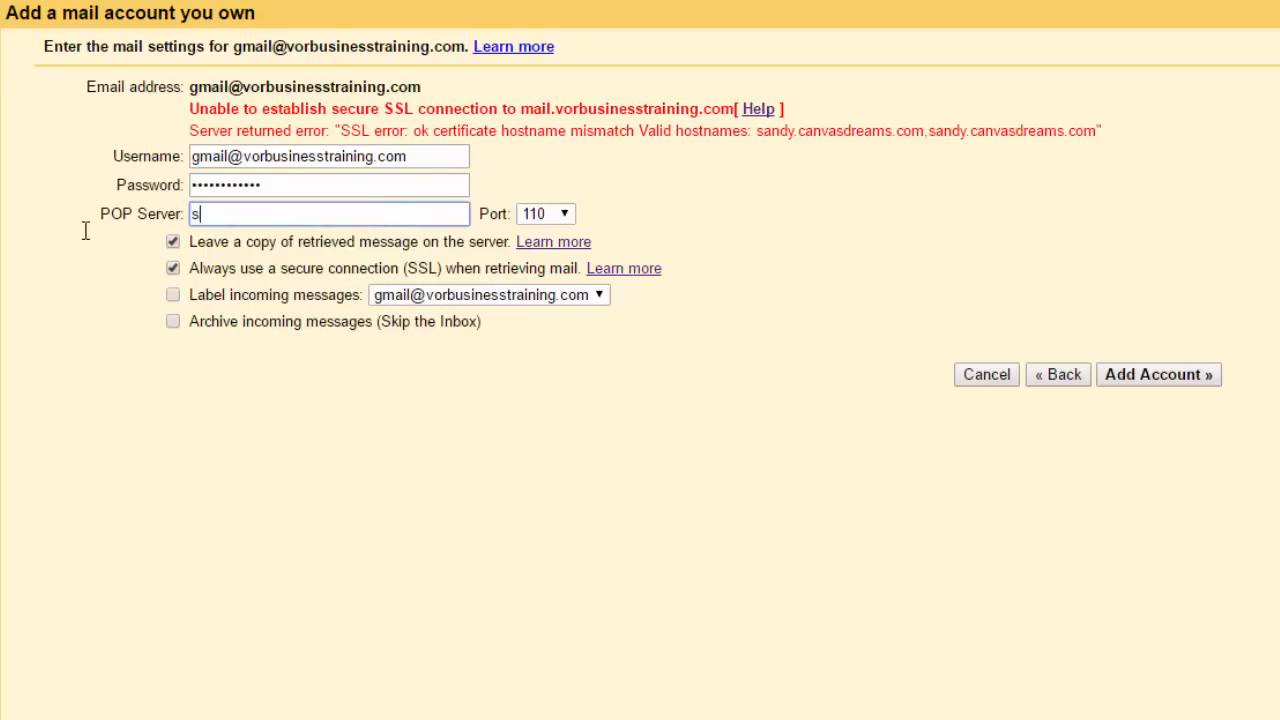
pyautogui.write('andy.canvasdreams.com')
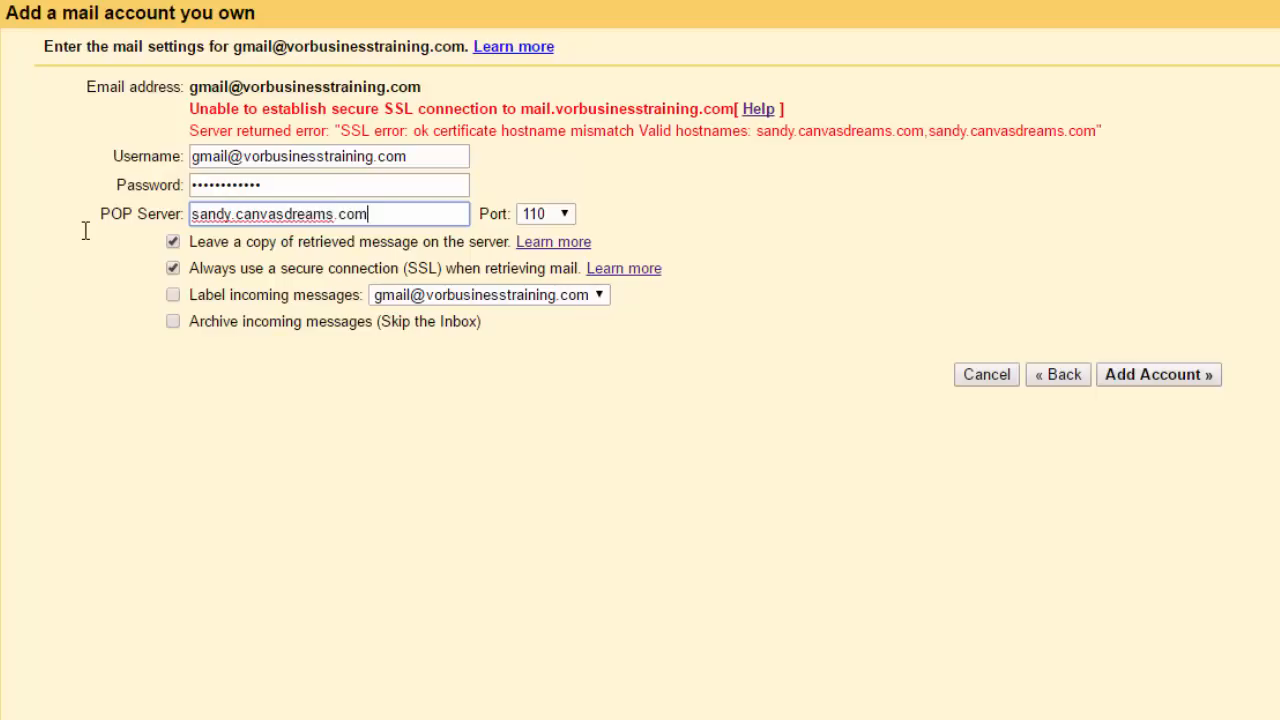
pyautogui.click(565, 218)
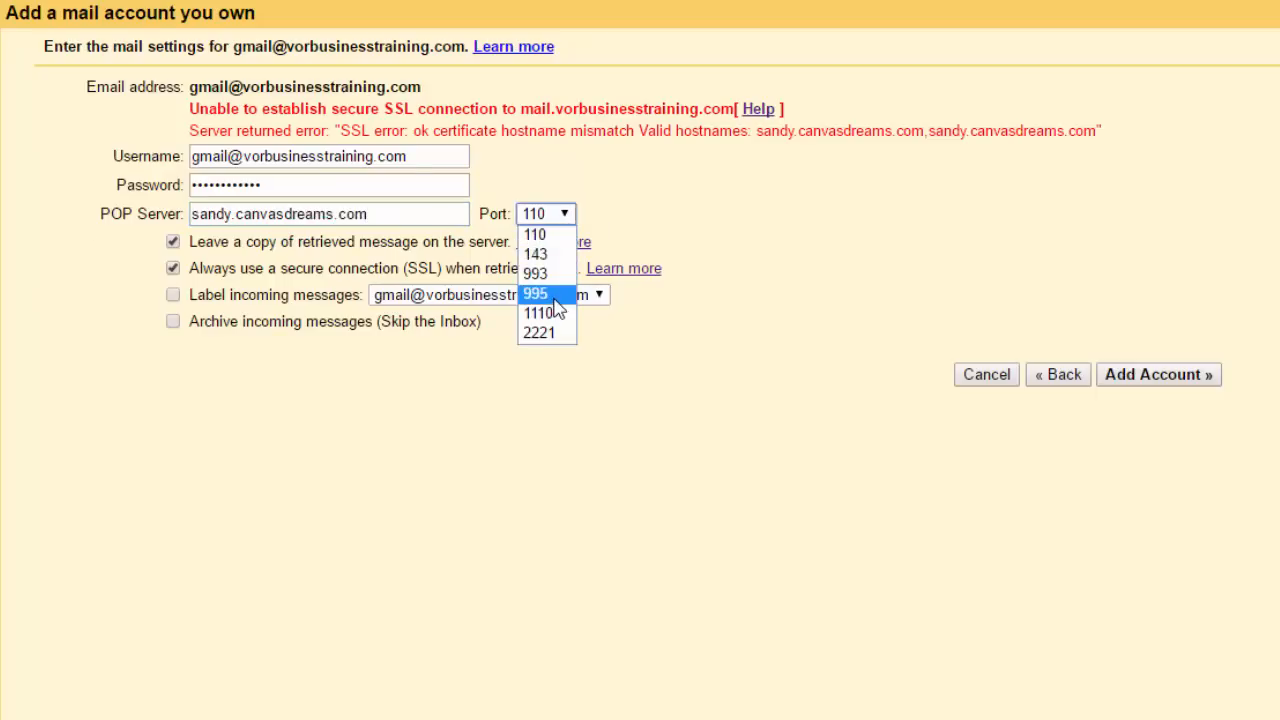
pyautogui.click(563, 293)
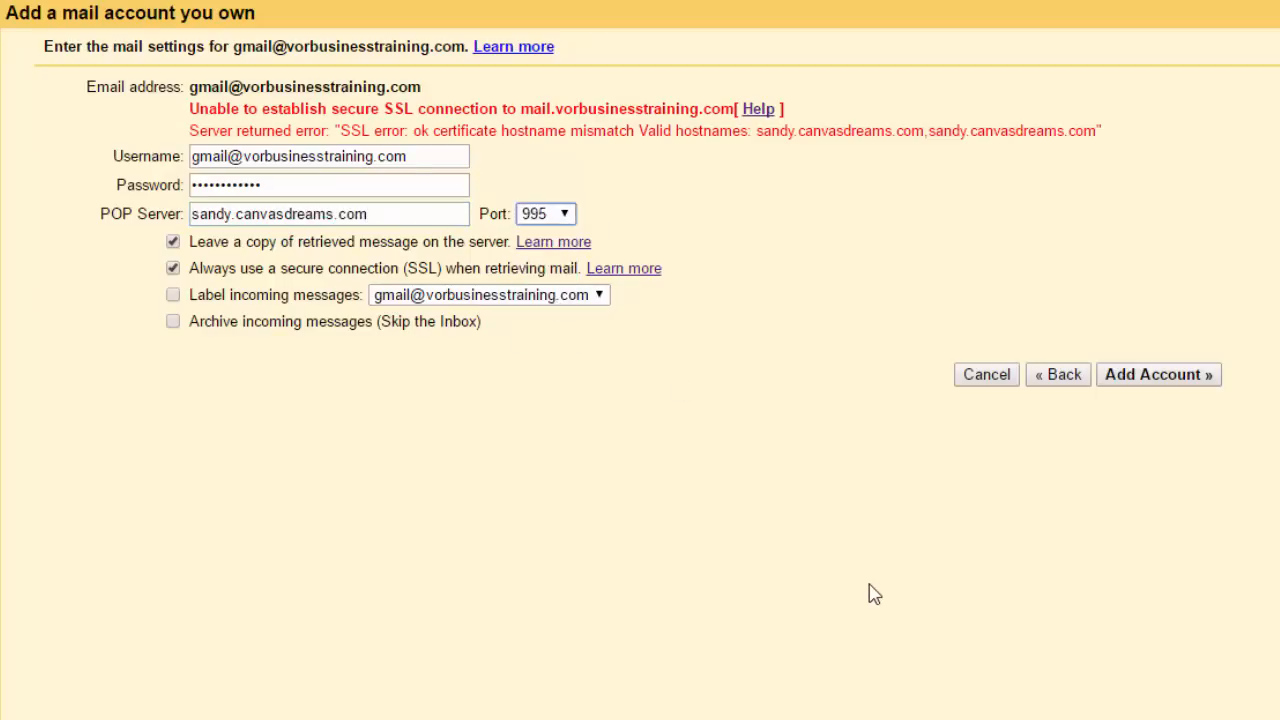
pyautogui.click(1188, 381)
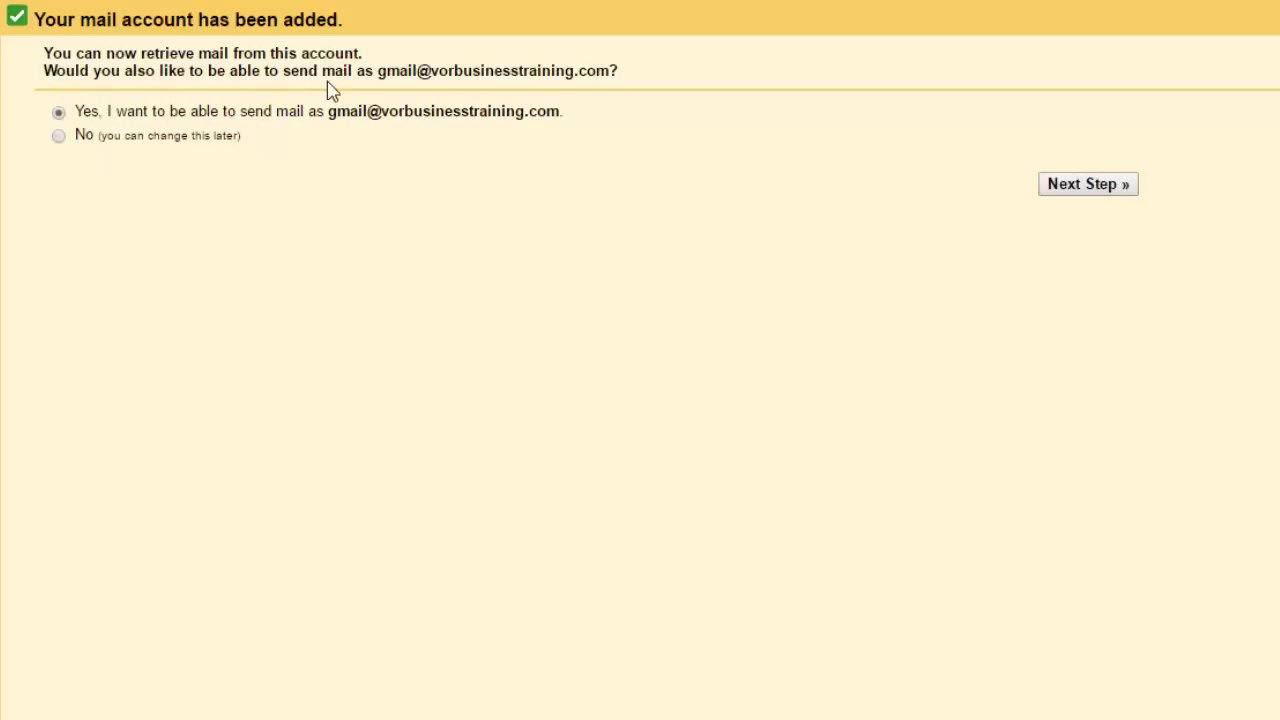
# Agree to send mail as the address, untick Treat as an alias, and continue to SMTP
pyautogui.click(1085, 186)
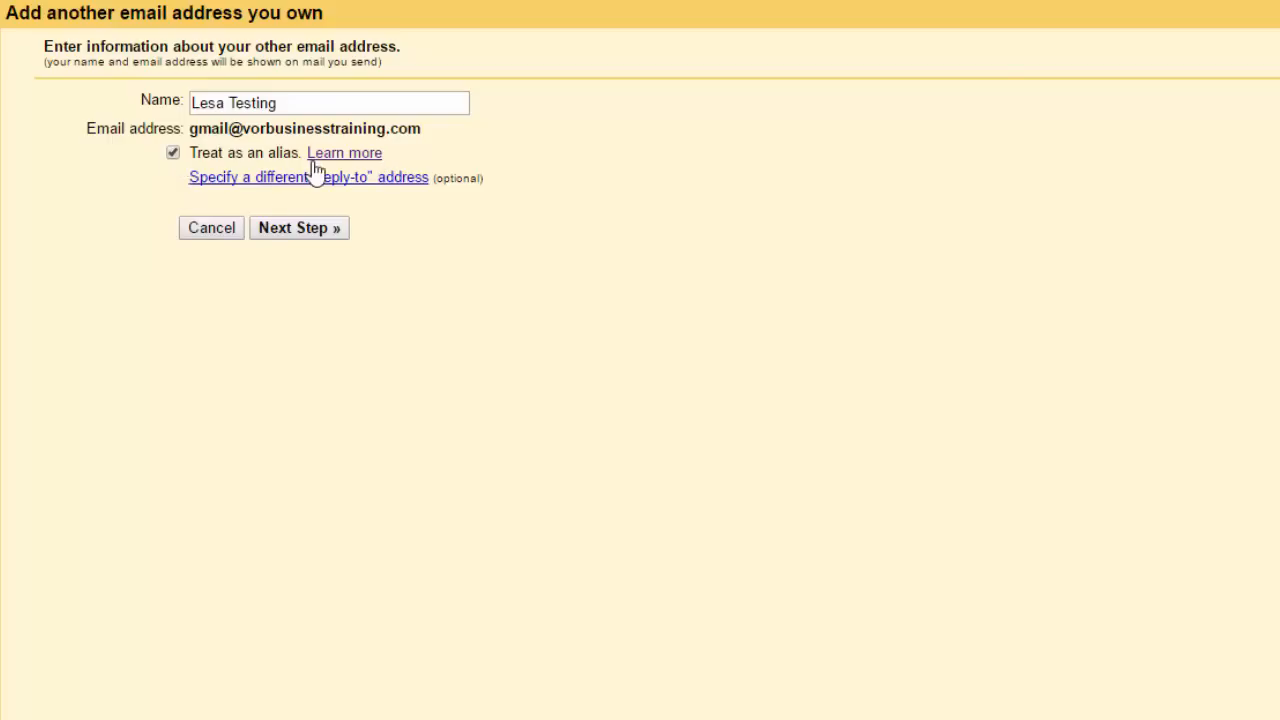
pyautogui.click(173, 153)
pyautogui.click(336, 236)
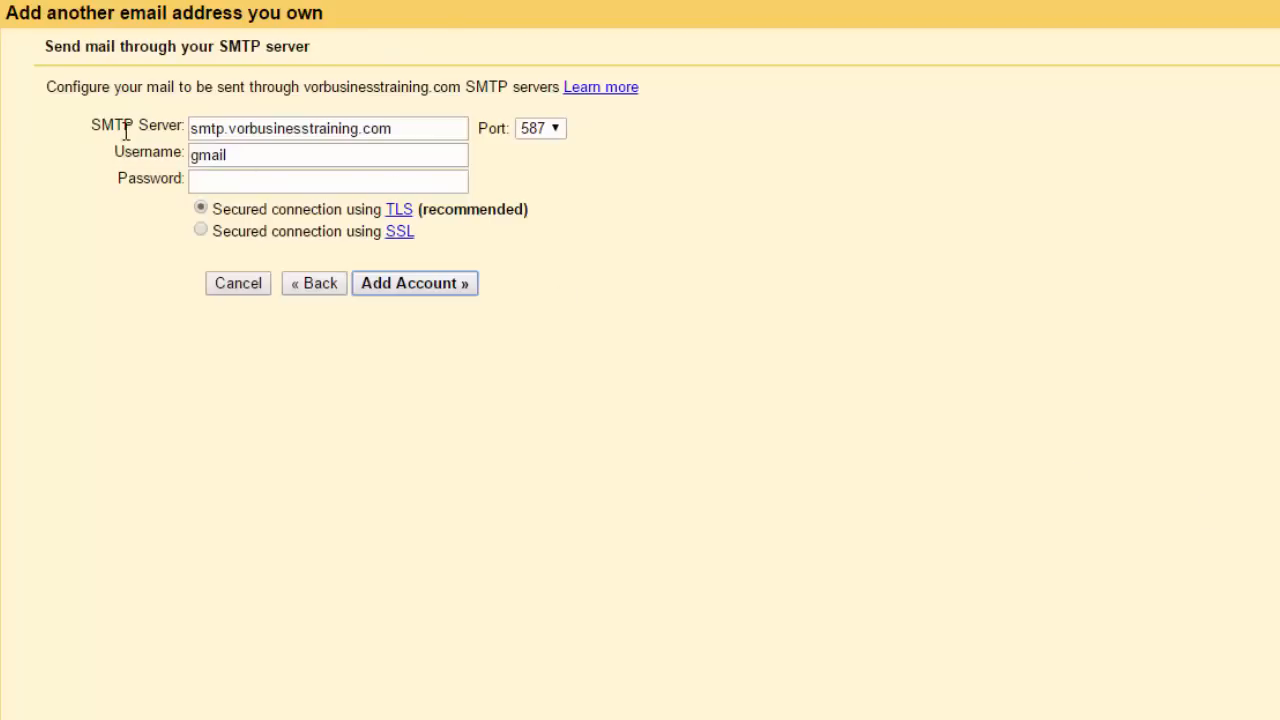
pyautogui.click(212, 188)
pyautogui.rightClick(212, 189)
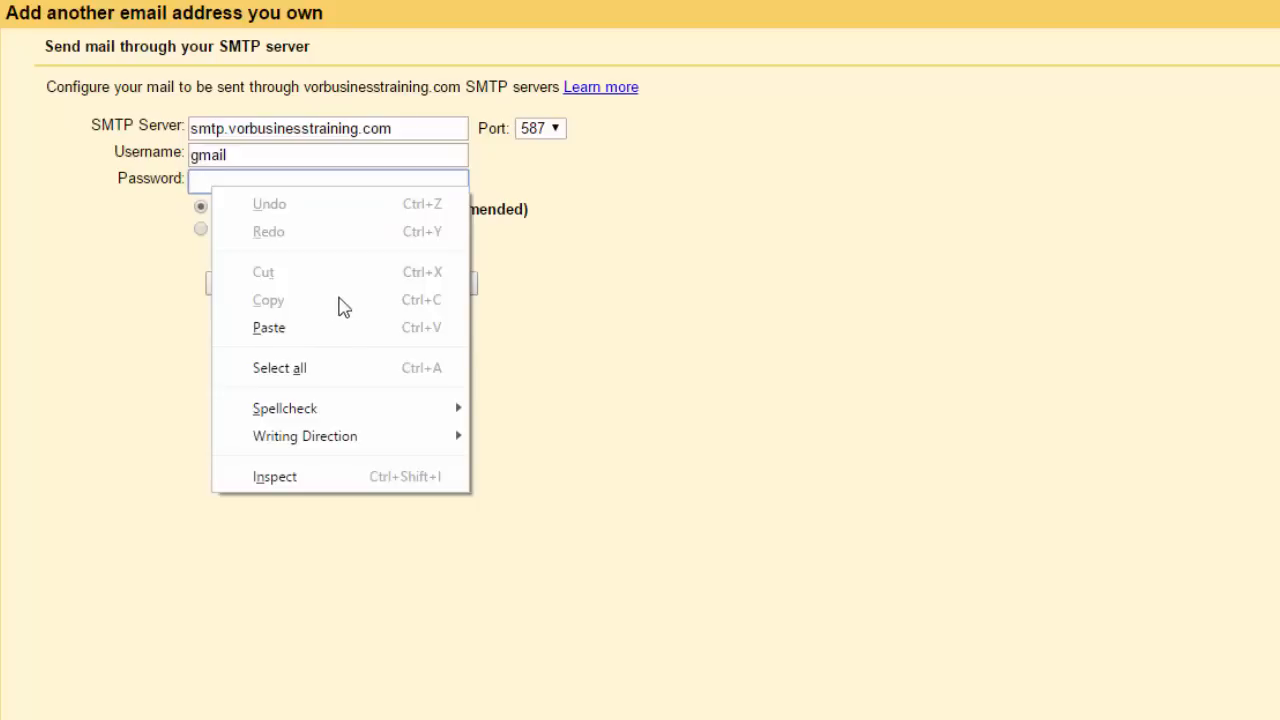
pyautogui.click(317, 330)
pyautogui.click(259, 153)
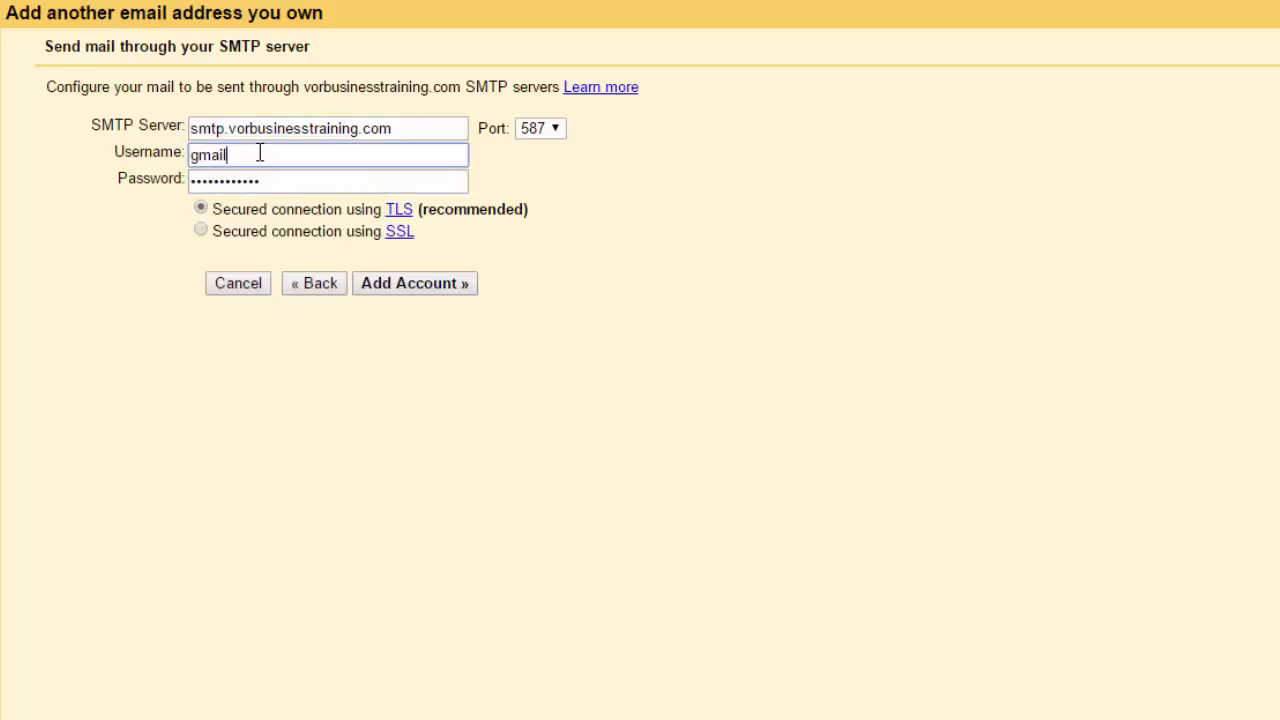
pyautogui.write('@vorbusinesstraining.com')
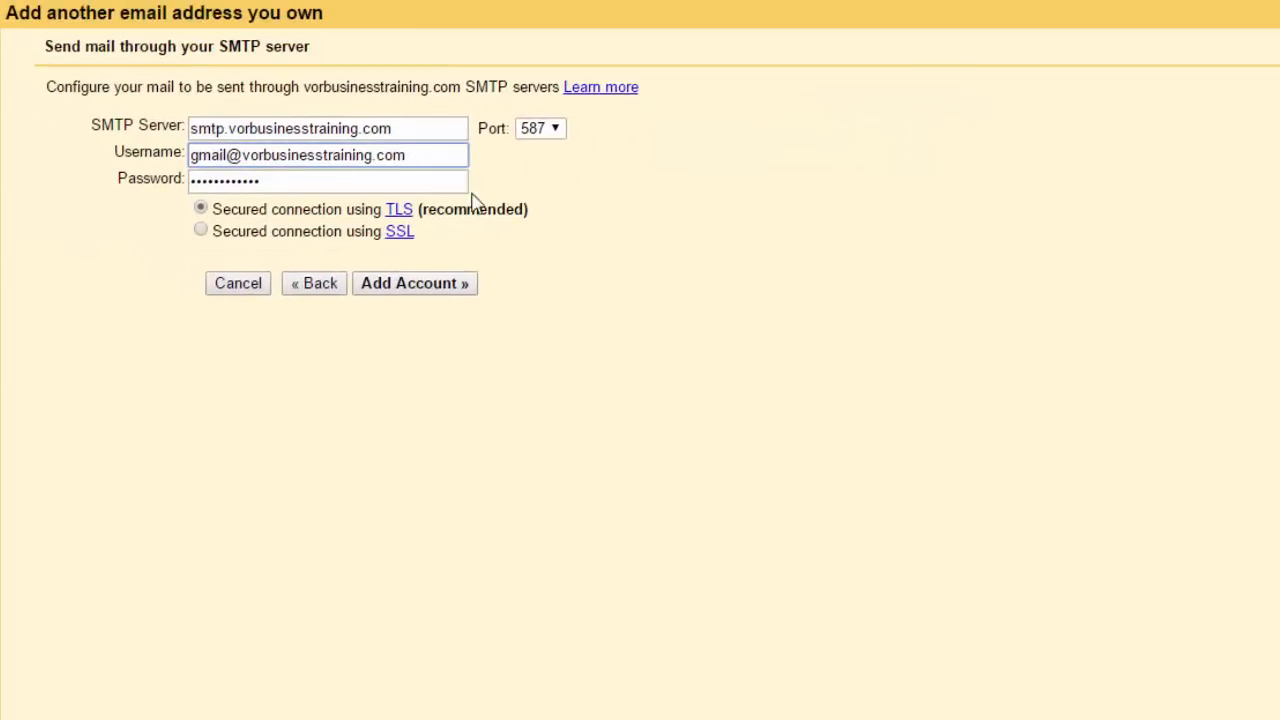
pyautogui.click(545, 128)
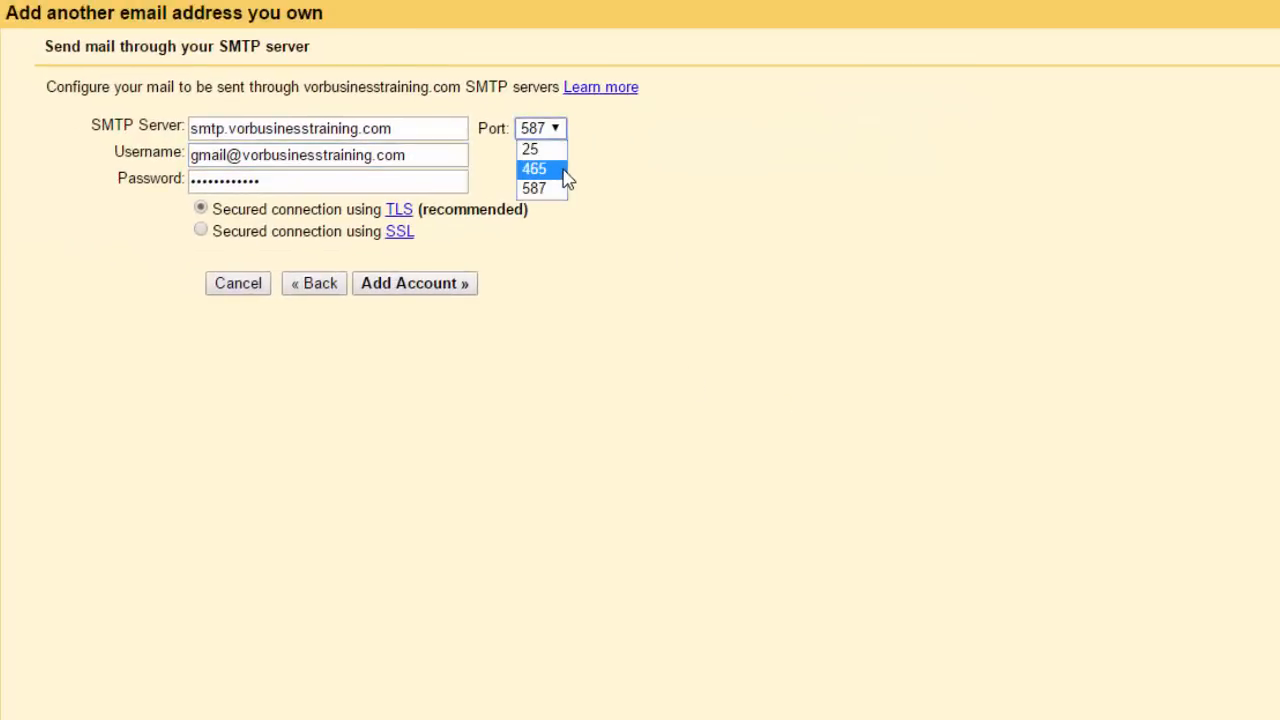
pyautogui.click(564, 169)
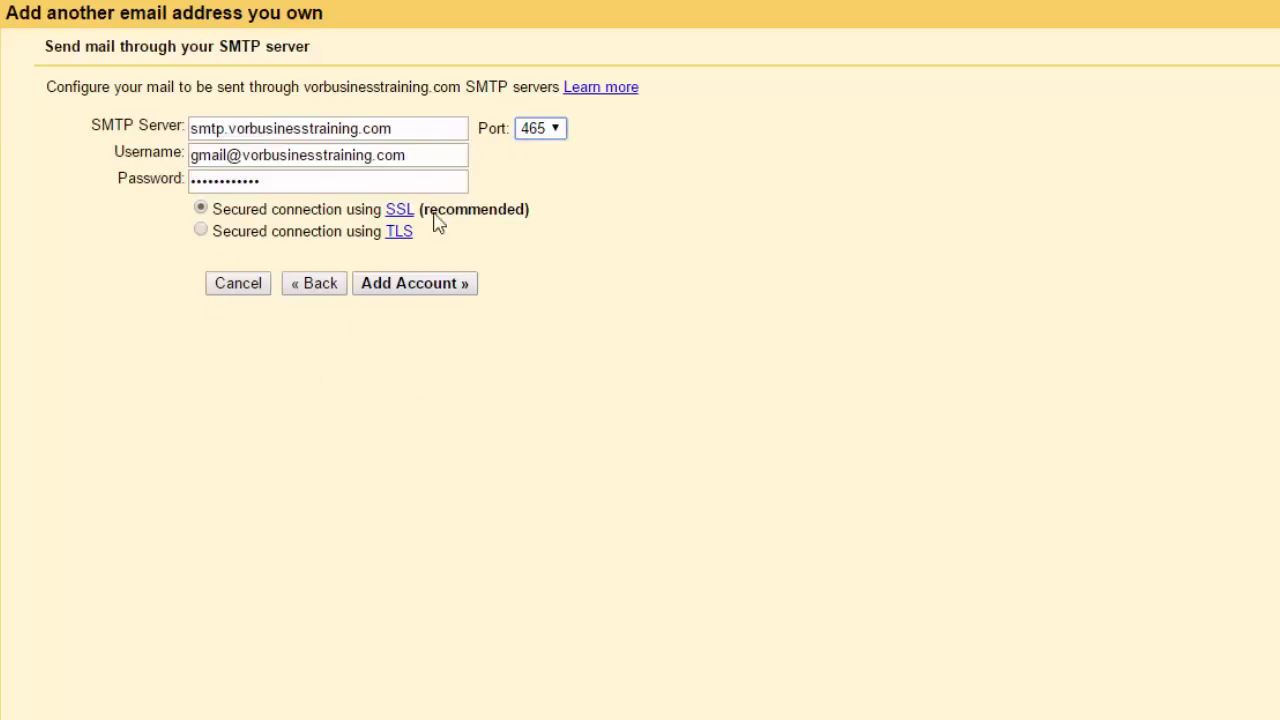
pyautogui.click(422, 285)
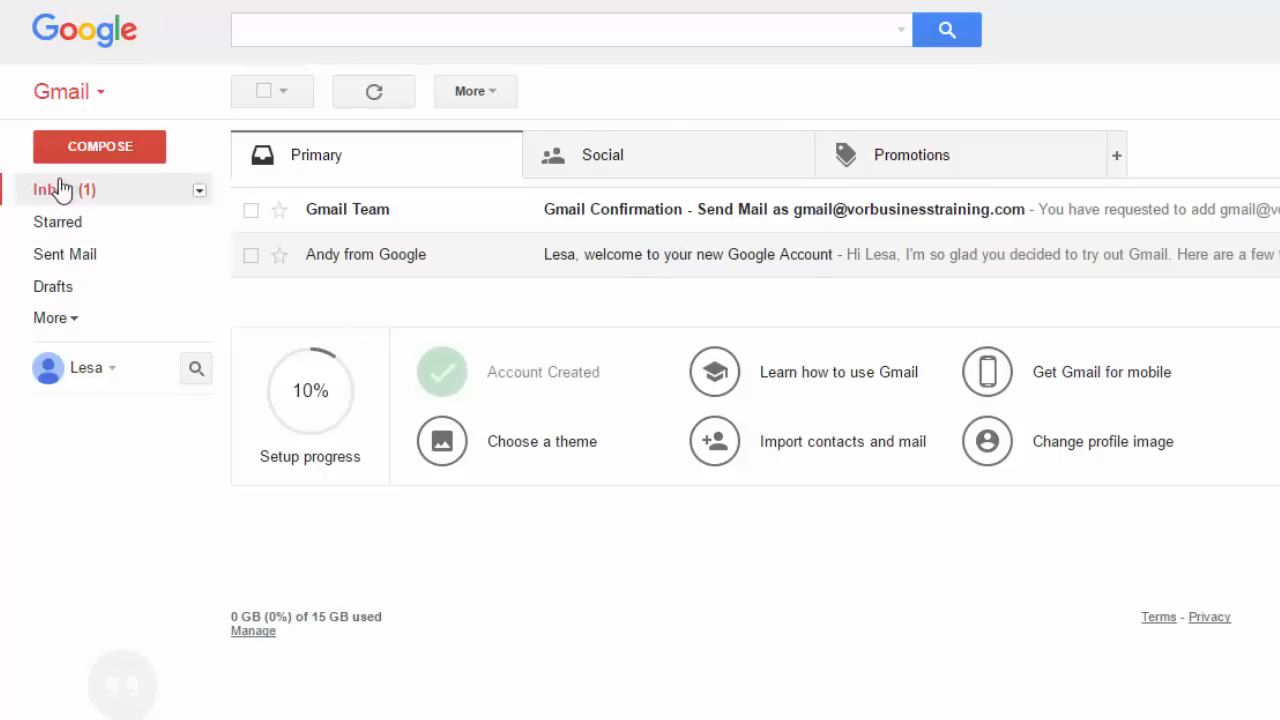
# Verify the Gmail Confirmation email's link to approve sending as the business address
pyautogui.click(794, 221)
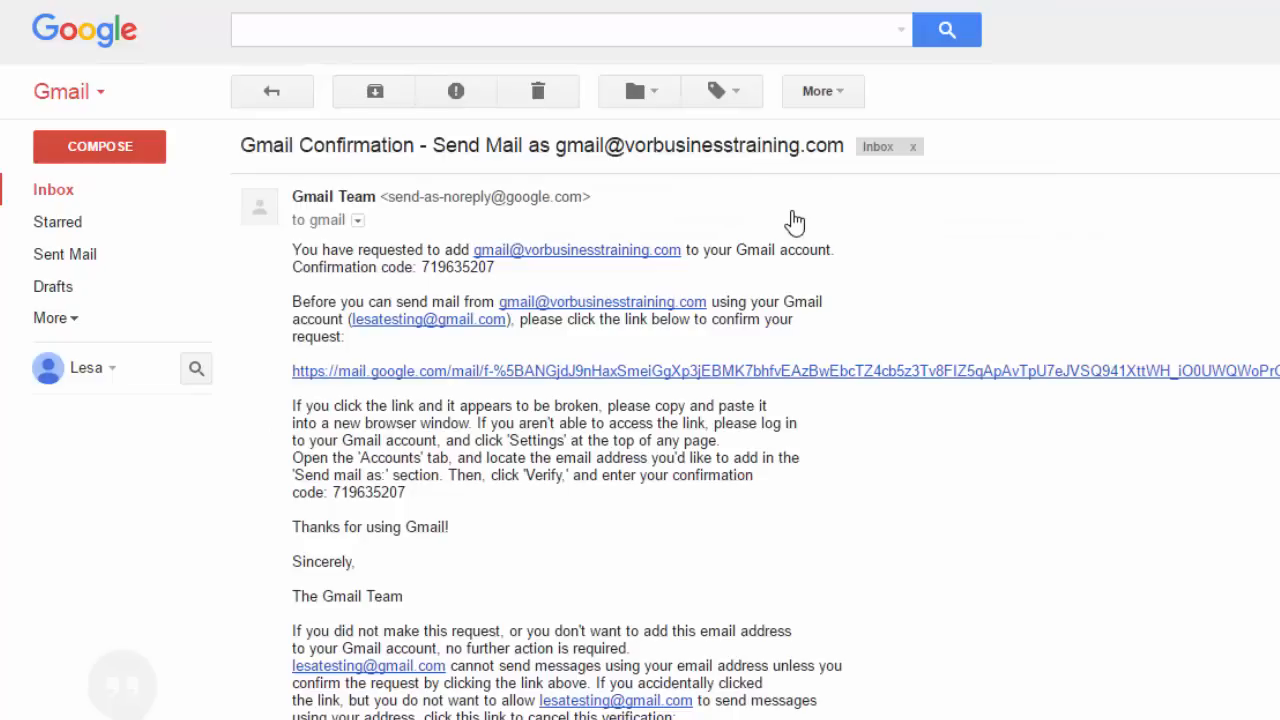
pyautogui.click(402, 372)
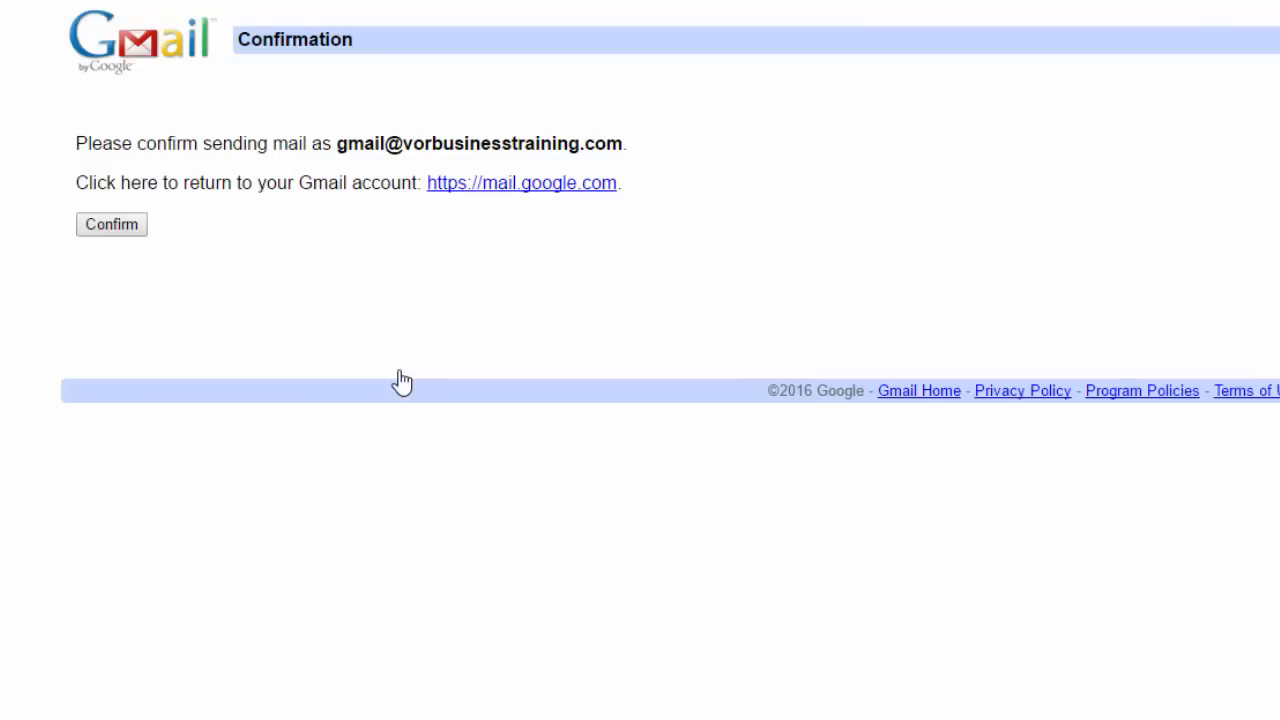
pyautogui.click(114, 226)
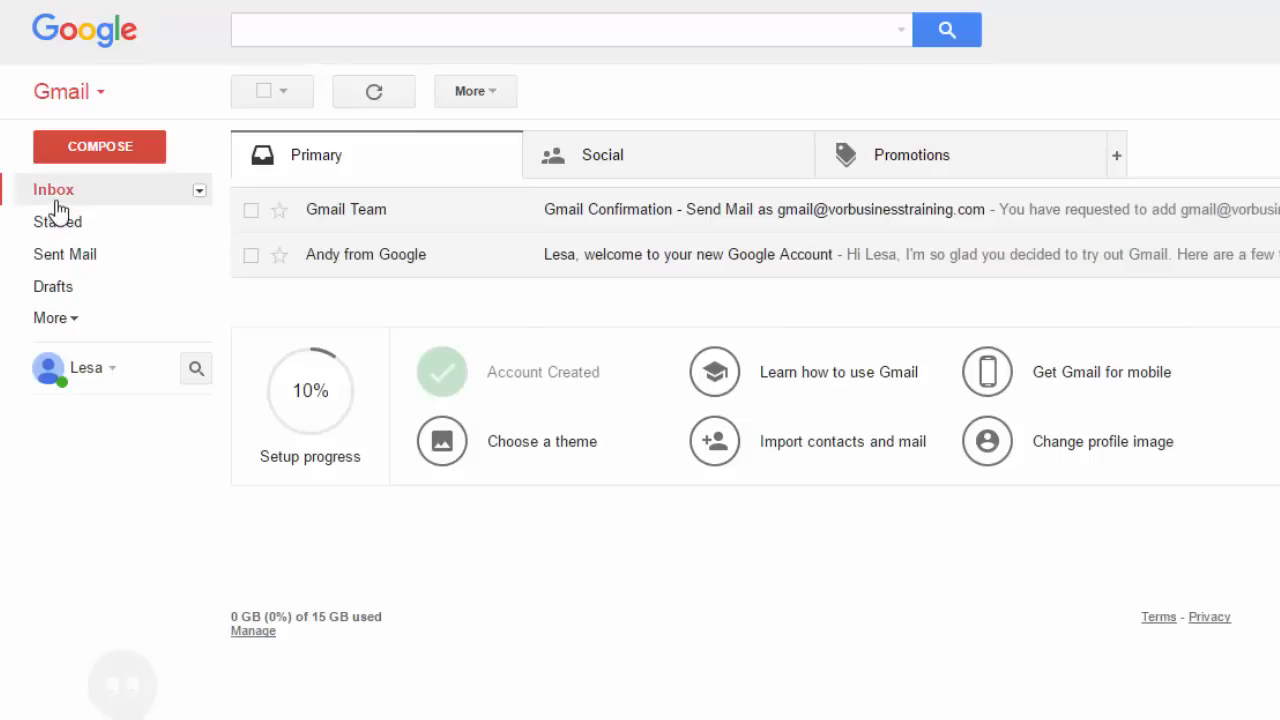
# Check a new message's From dropdown for both addresses, then discard the draft
pyautogui.click(100, 155)
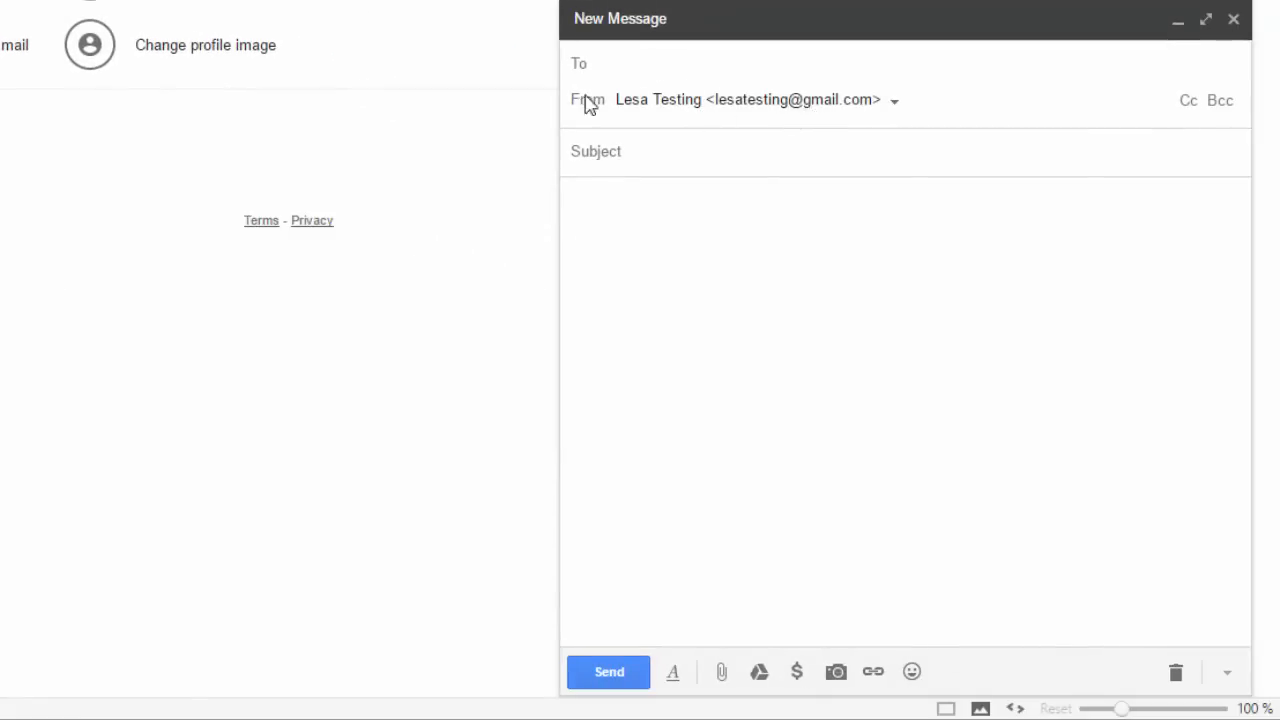
pyautogui.click(898, 107)
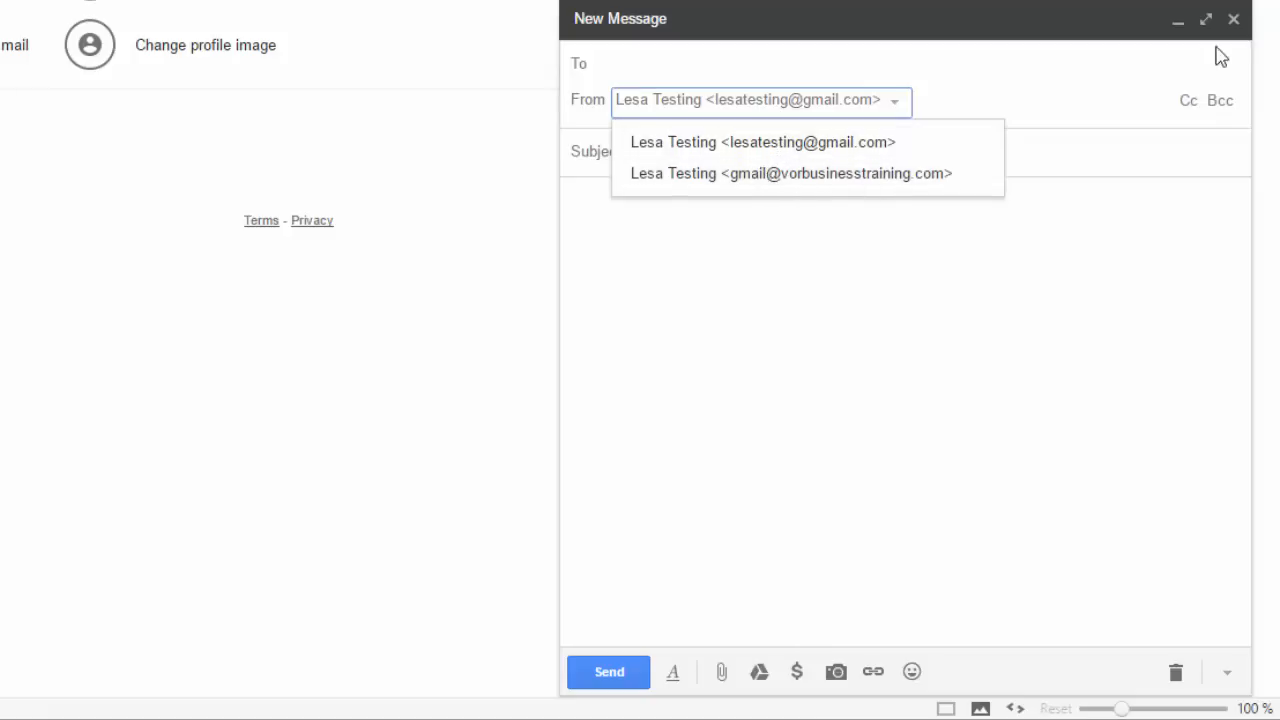
pyautogui.click(1233, 20)
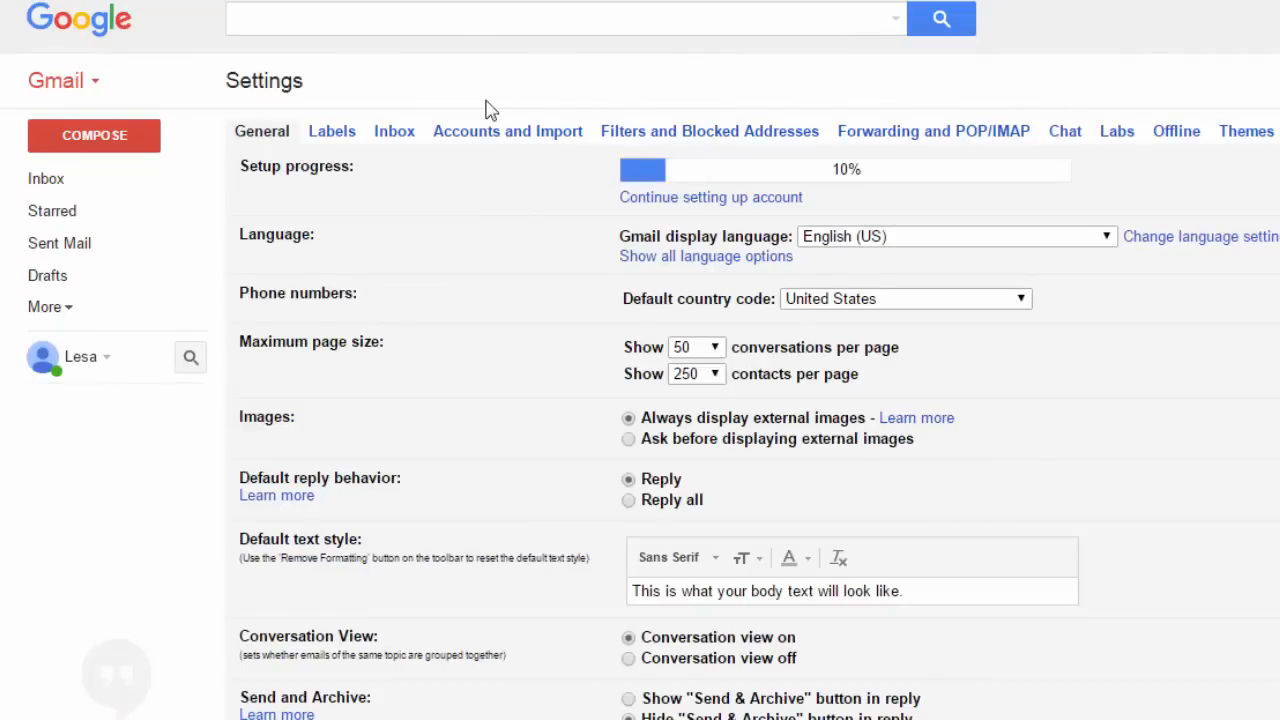
# In Accounts and Import, make the business address default and reply from the same address
pyautogui.click(560, 138)
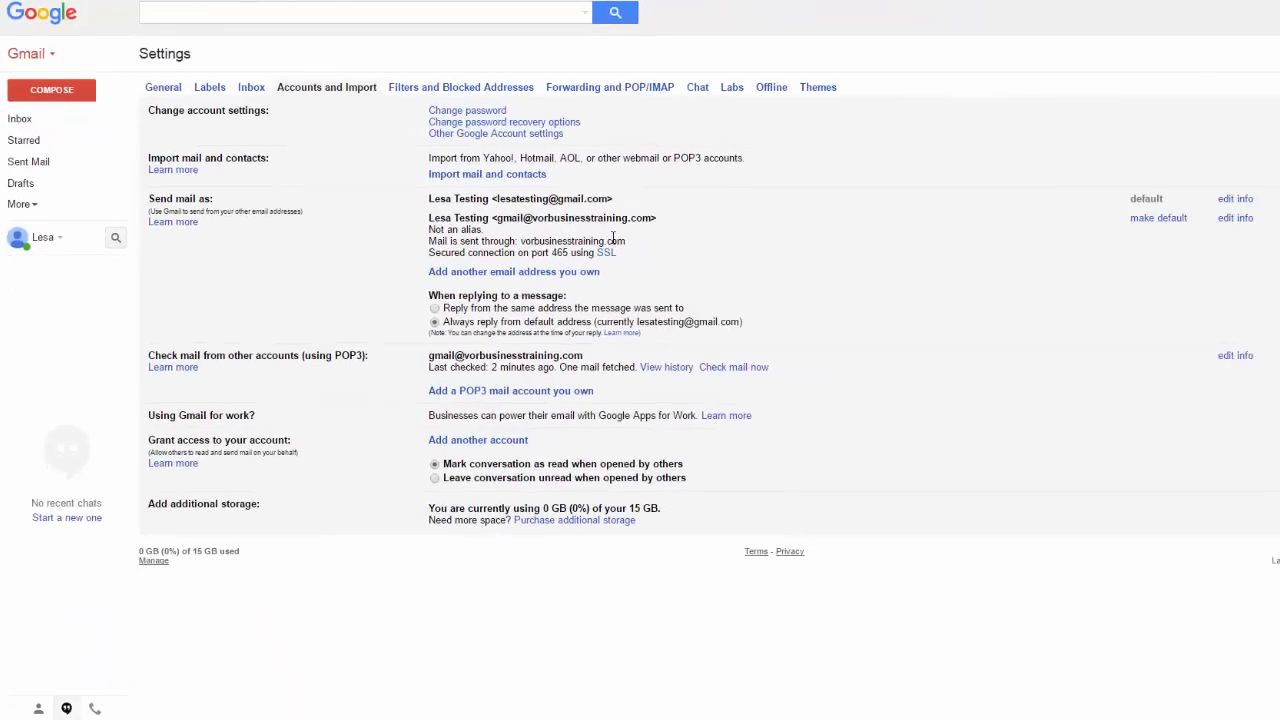
pyautogui.click(1162, 219)
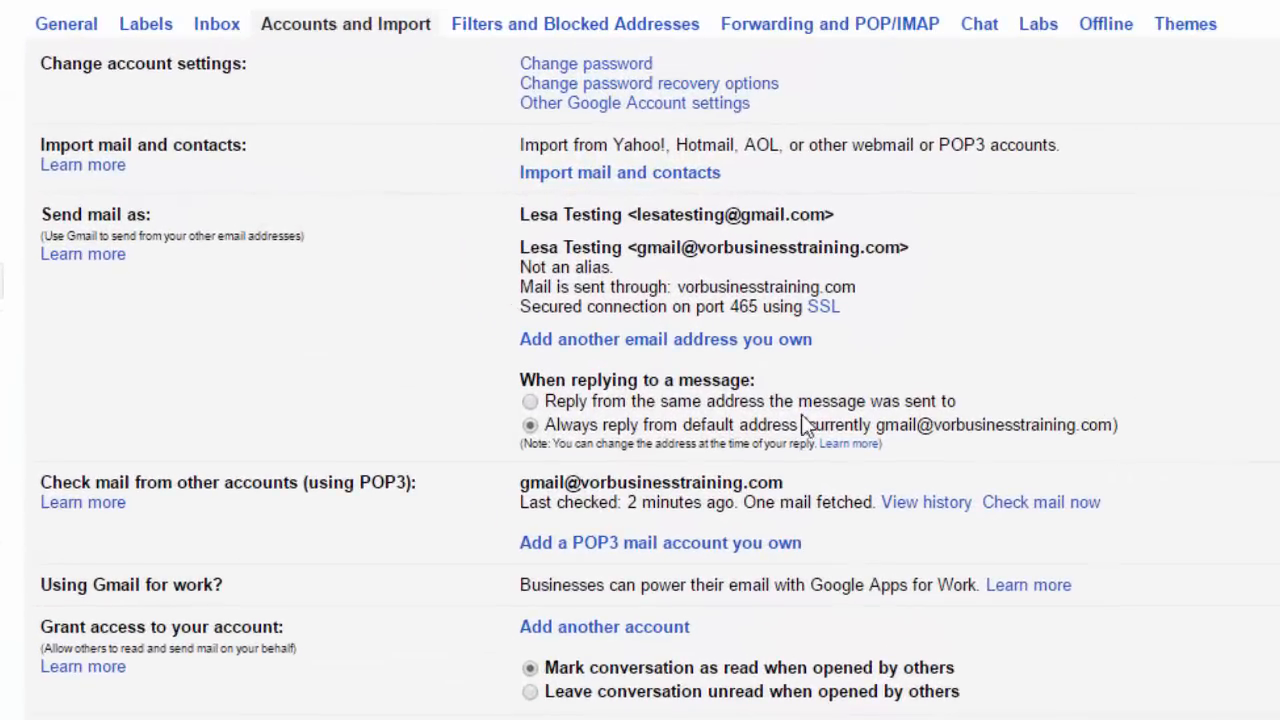
pyautogui.click(526, 404)
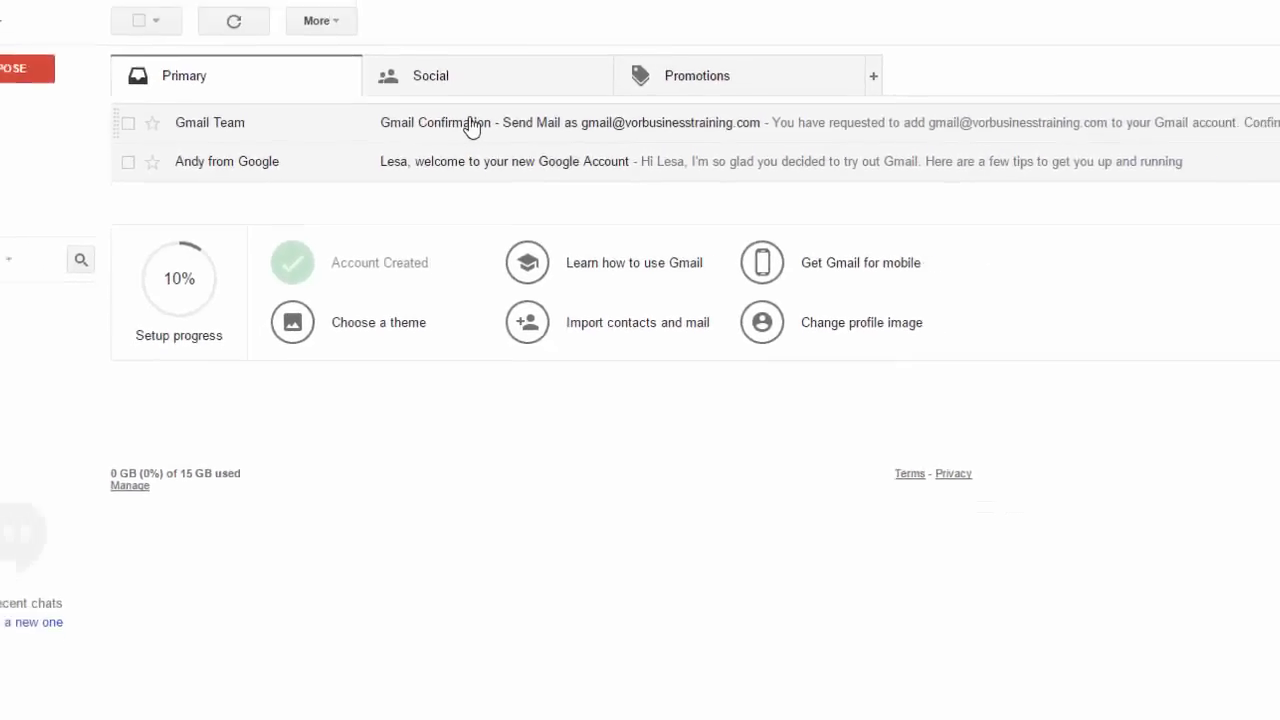
# Start a test reply to the Gmail Confirmation email, then return to Accounts and Import settings
pyautogui.click(455, 143)
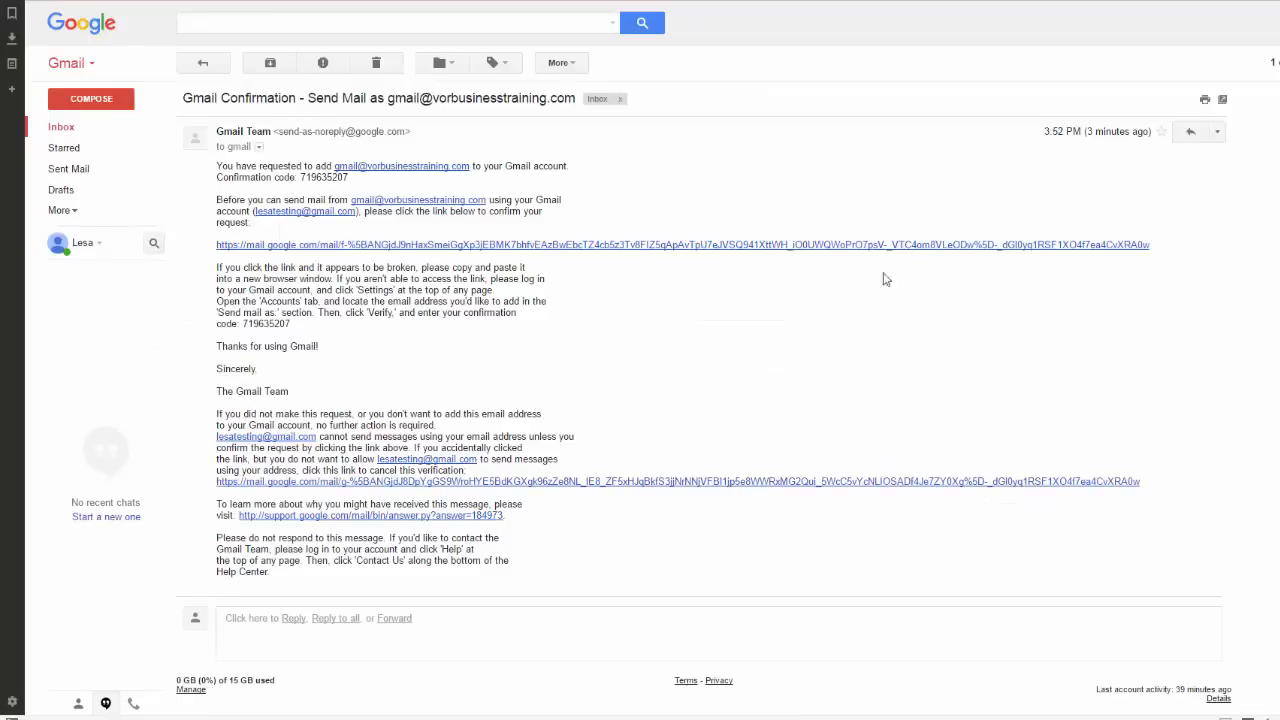
pyautogui.click(1186, 132)
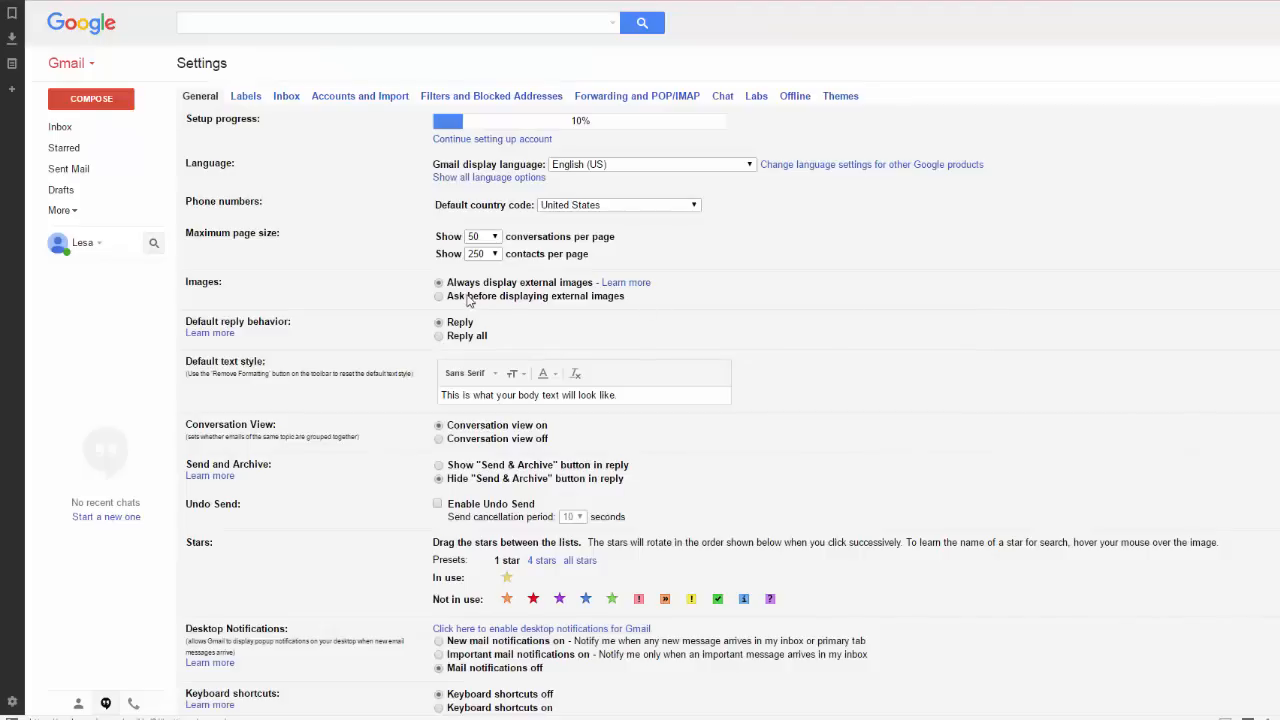
pyautogui.click(338, 99)
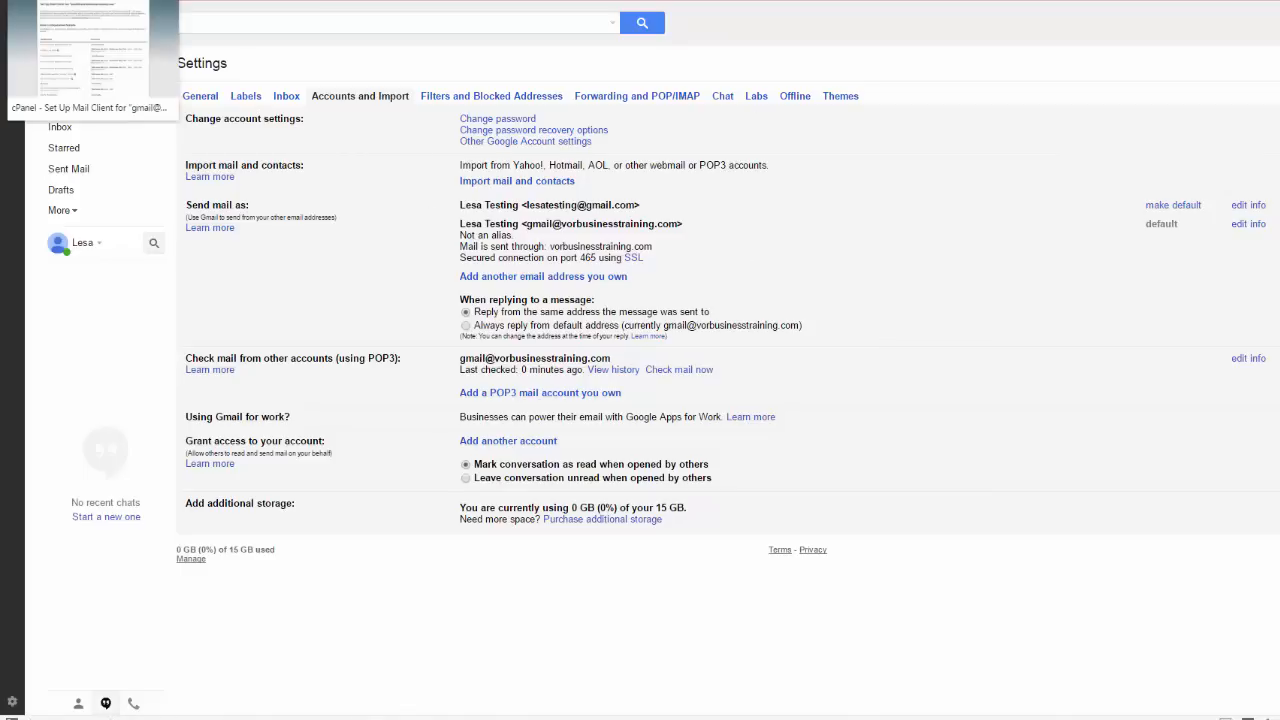
# Go from the cPanel mail client setup page to Home and scroll to the Email section
pyautogui.click(90, 2)
pyautogui.scroll(2, 847, 315)
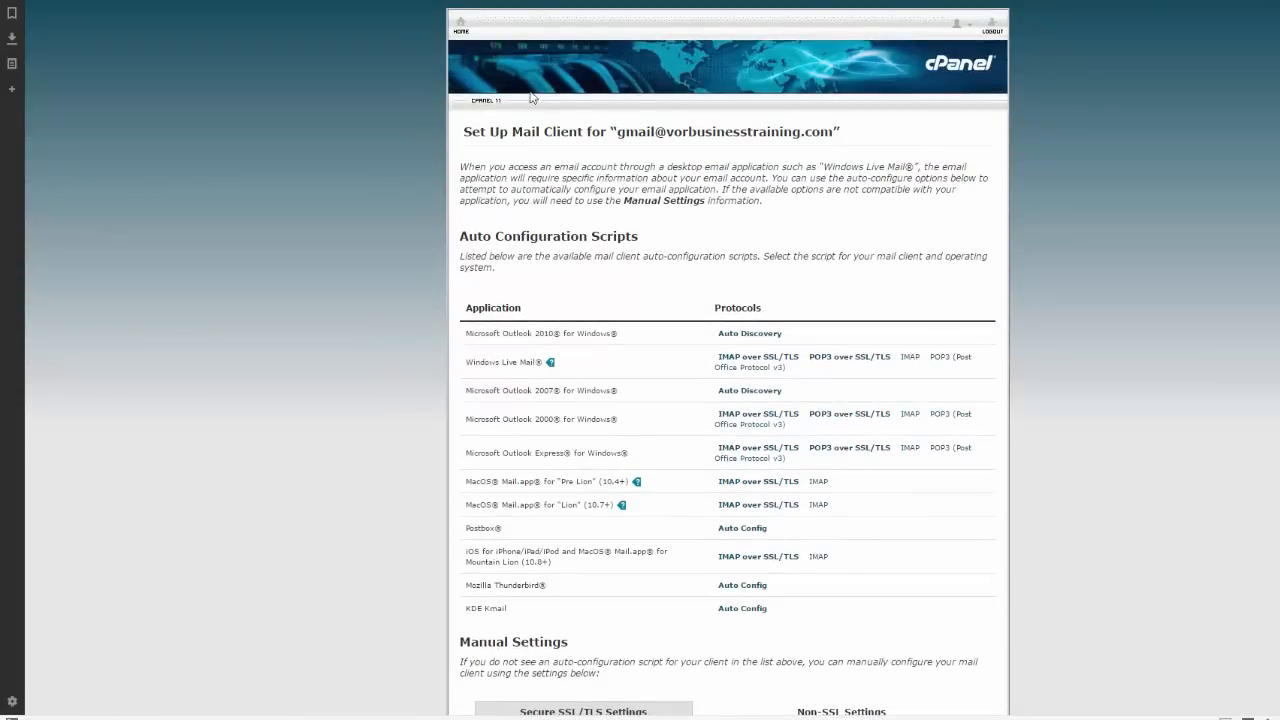
pyautogui.click(461, 26)
pyautogui.scroll(-3, 940, 430)
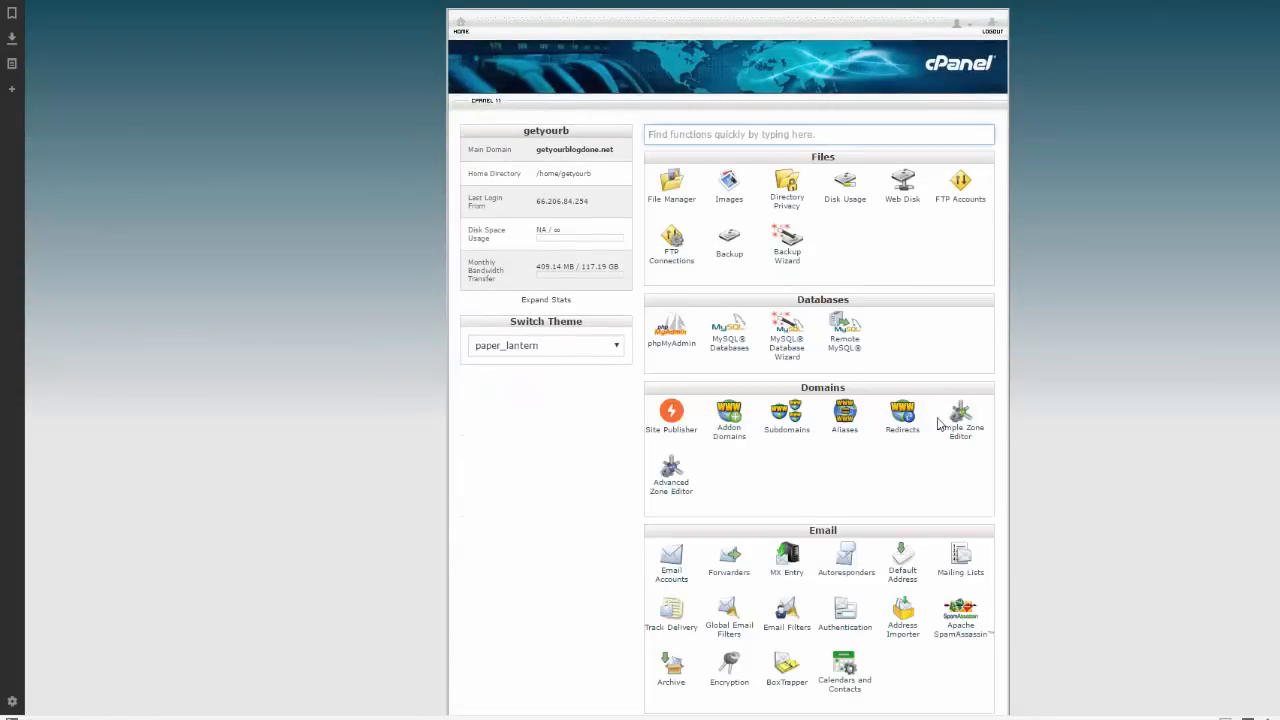